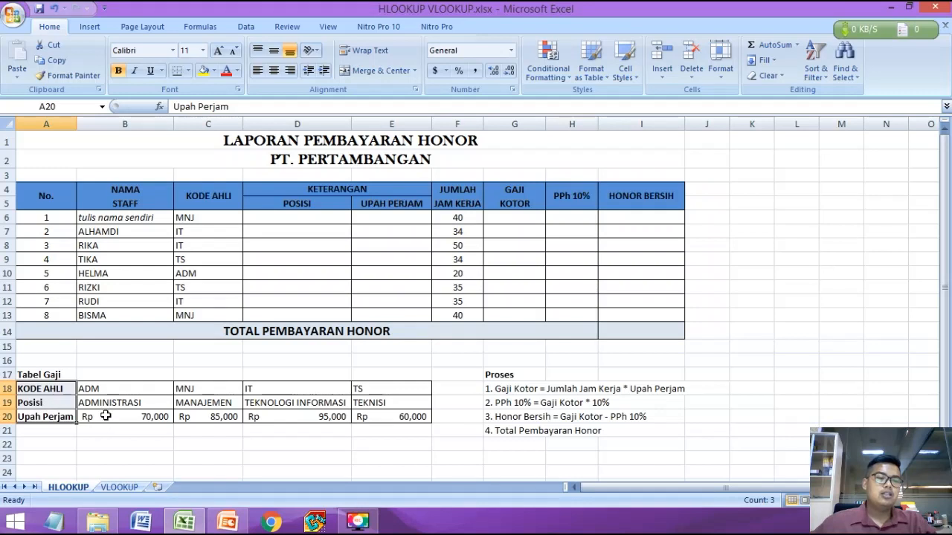
Examine the Tabel Gaji lookup table in A18:E20, with its KODE AHLI, Posisi and Upah Perjam rows
drag(98, 391, 364, 403)
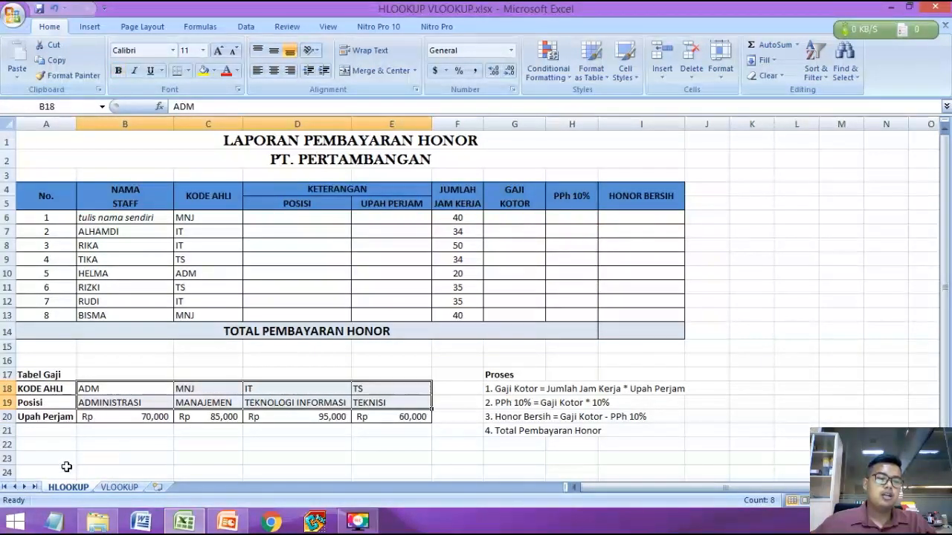
click(112, 389)
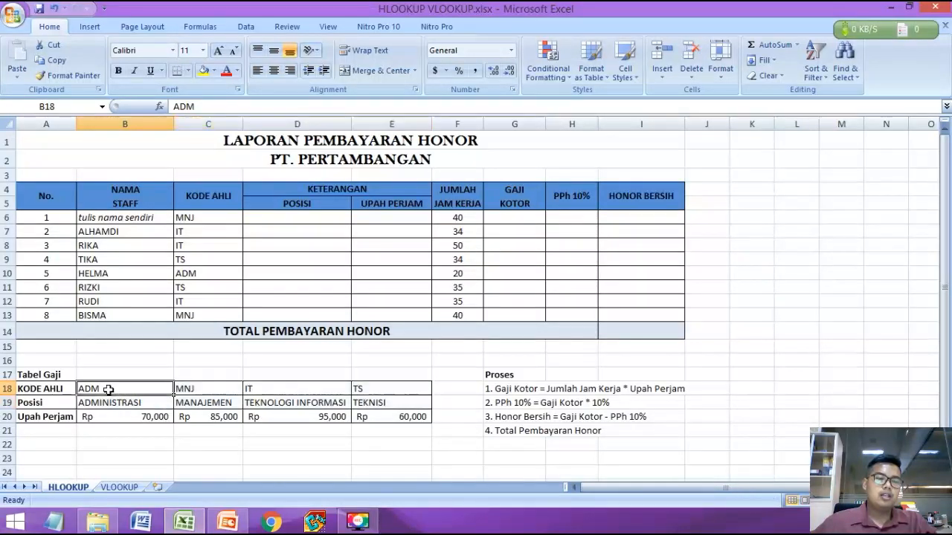
click(211, 387)
click(272, 386)
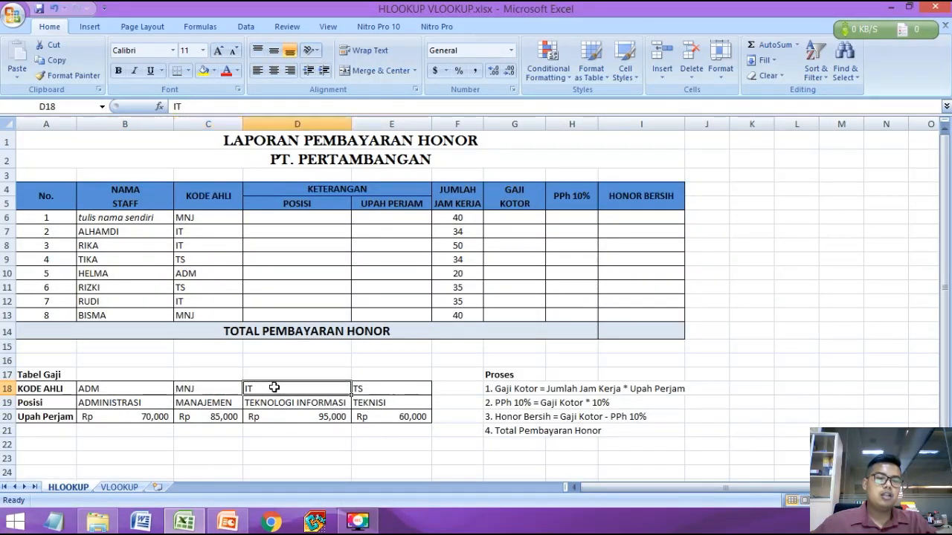
click(365, 387)
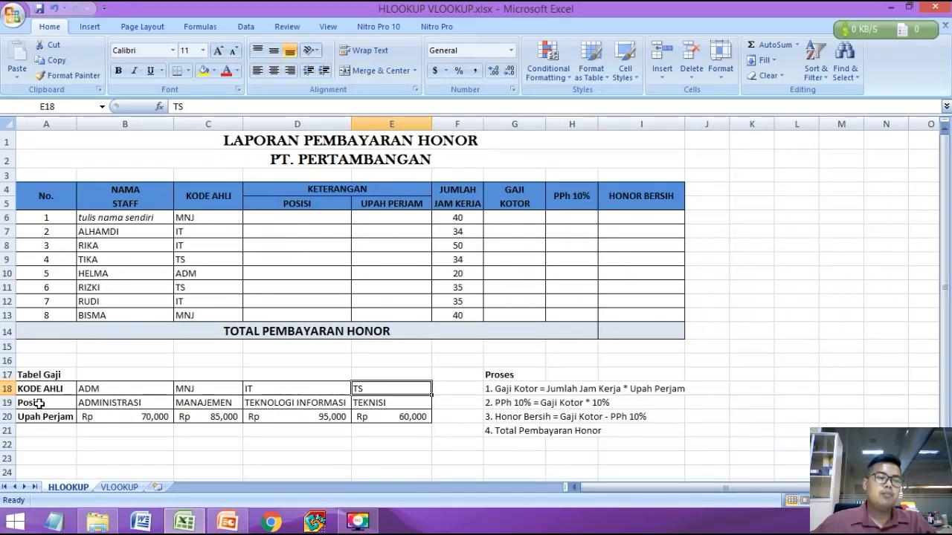
drag(36, 388, 402, 425)
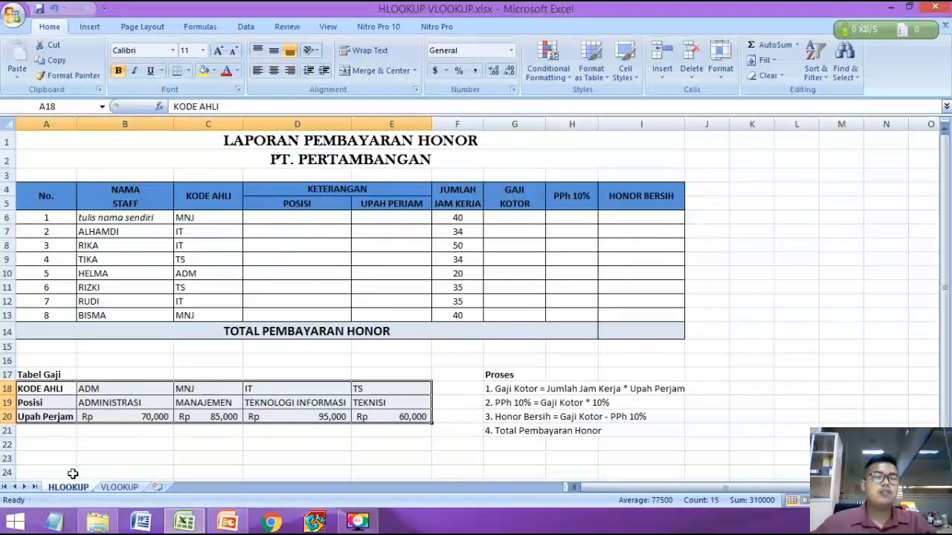
click(273, 433)
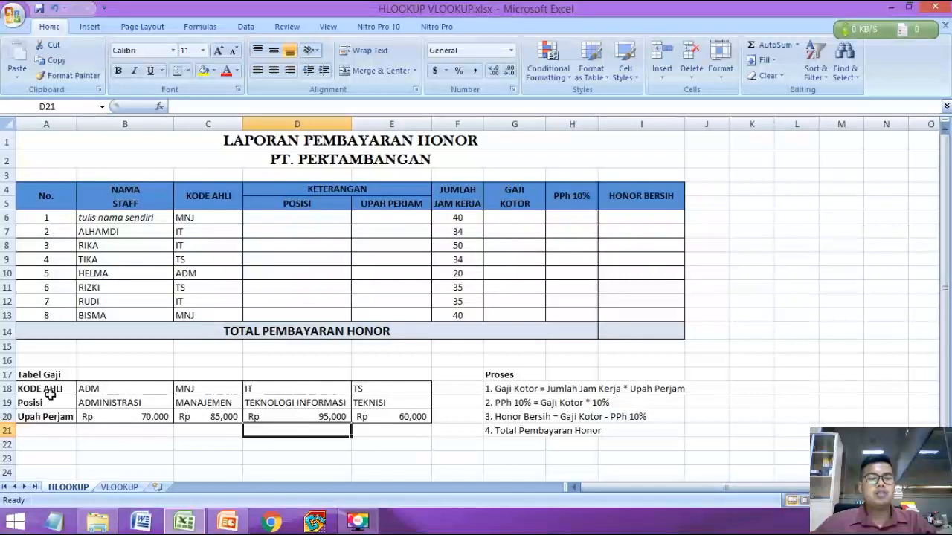
drag(49, 393, 379, 420)
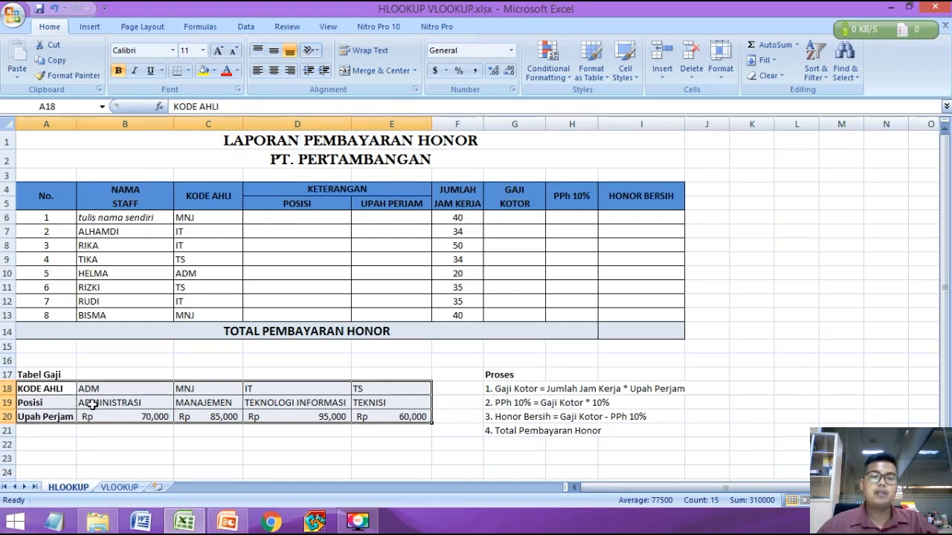
click(155, 408)
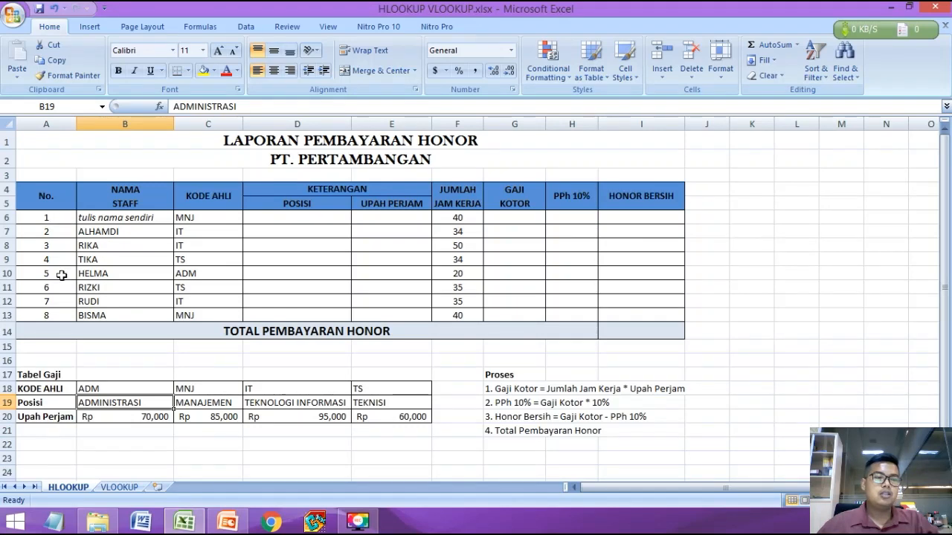
Review the report table's column headings from NAMA STAFF to HONOR BERSIH and the TOTAL PEMBAYARAN HONOR cell
click(212, 205)
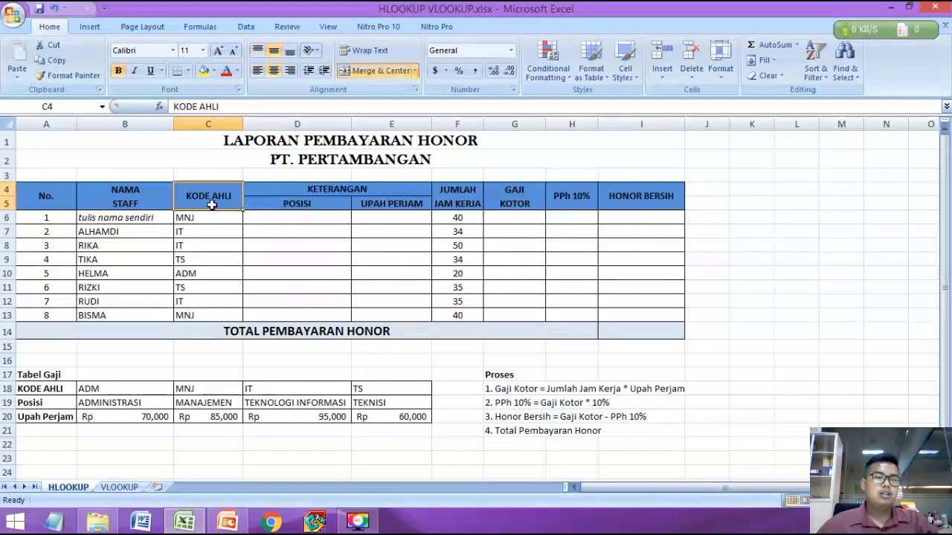
click(125, 206)
click(220, 207)
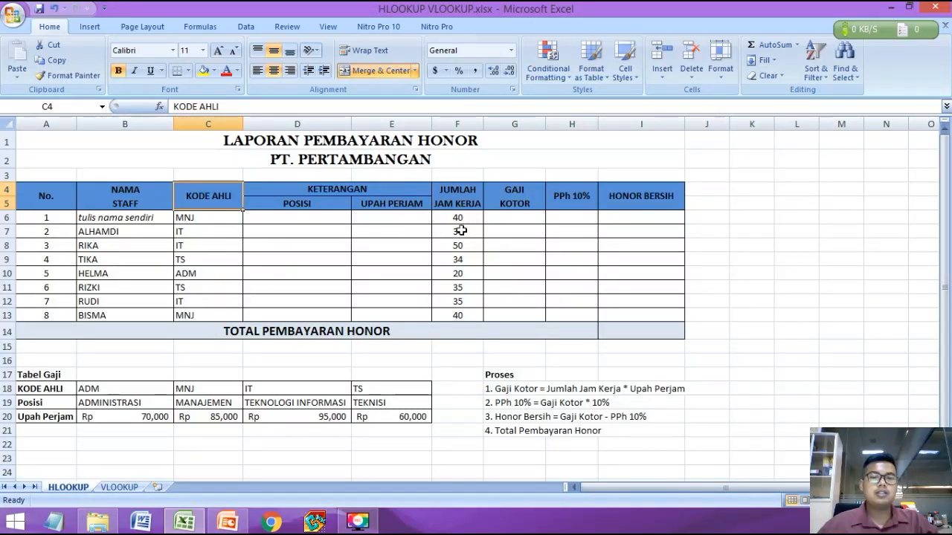
click(523, 197)
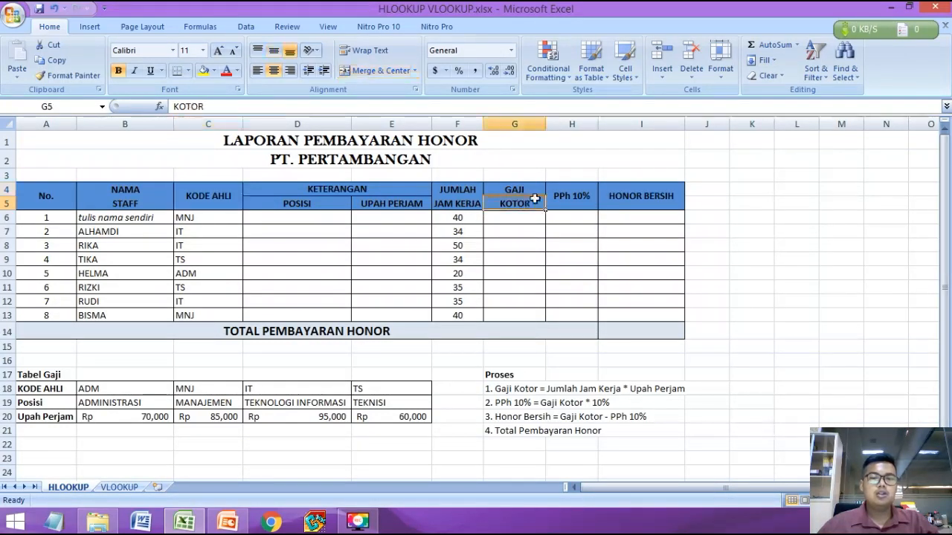
click(589, 197)
click(613, 196)
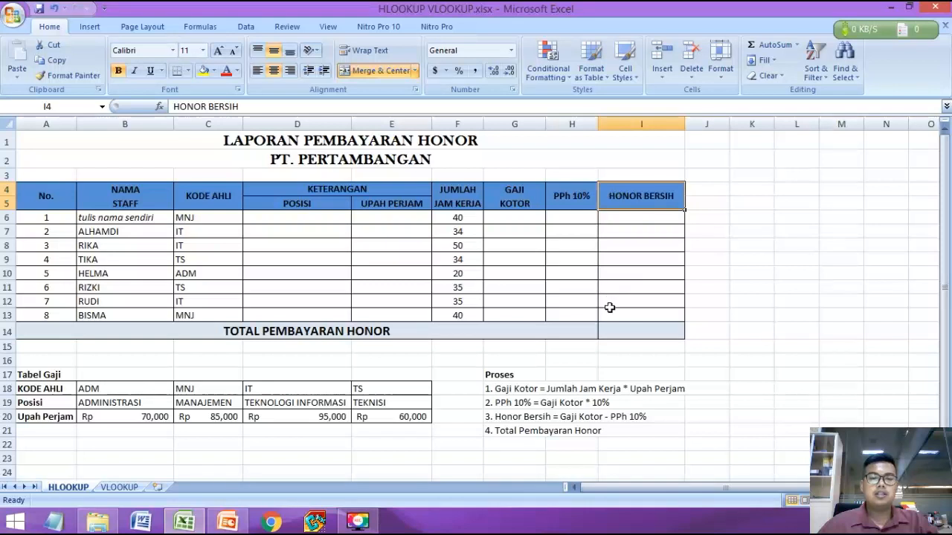
click(613, 332)
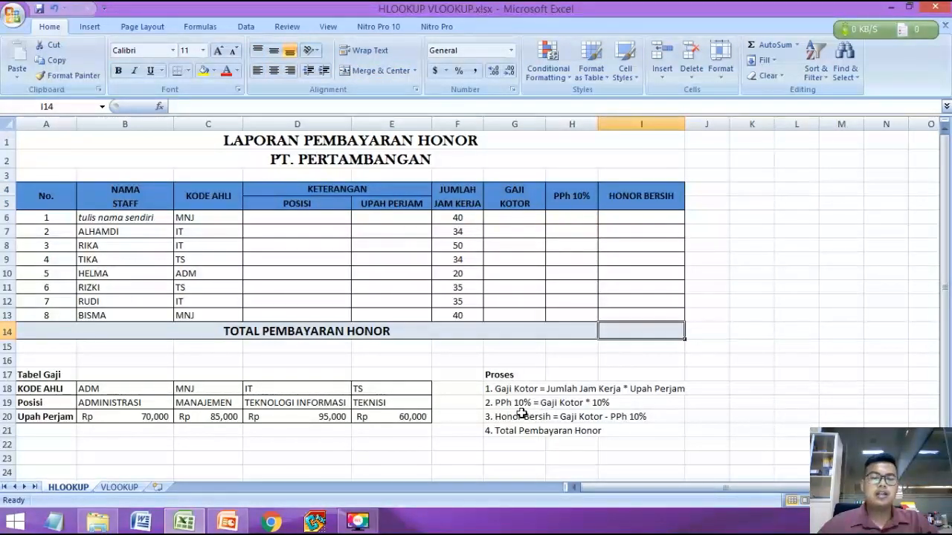
Begin an HLOOKUP formula in D6, the first POSISI cell, with the KODE AHLI in C6 as lookup value
click(264, 217)
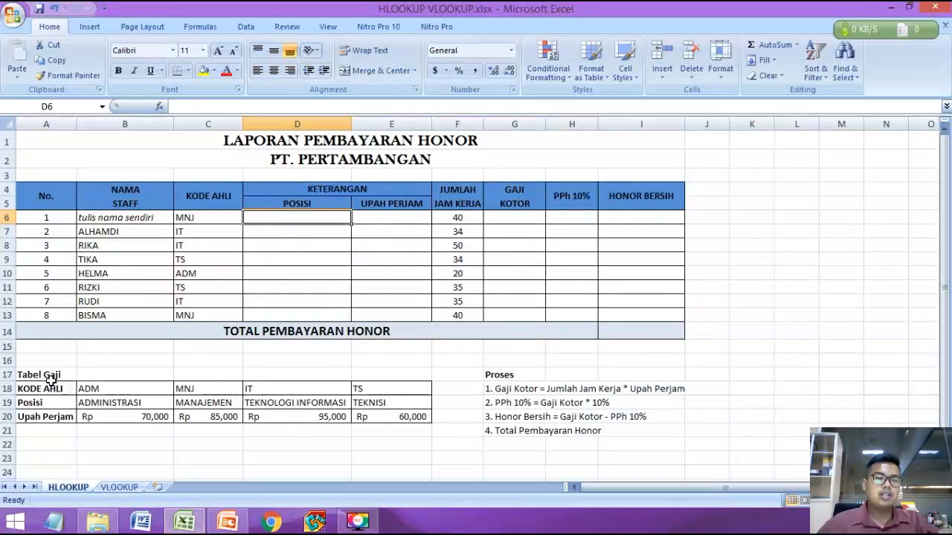
drag(90, 388, 377, 417)
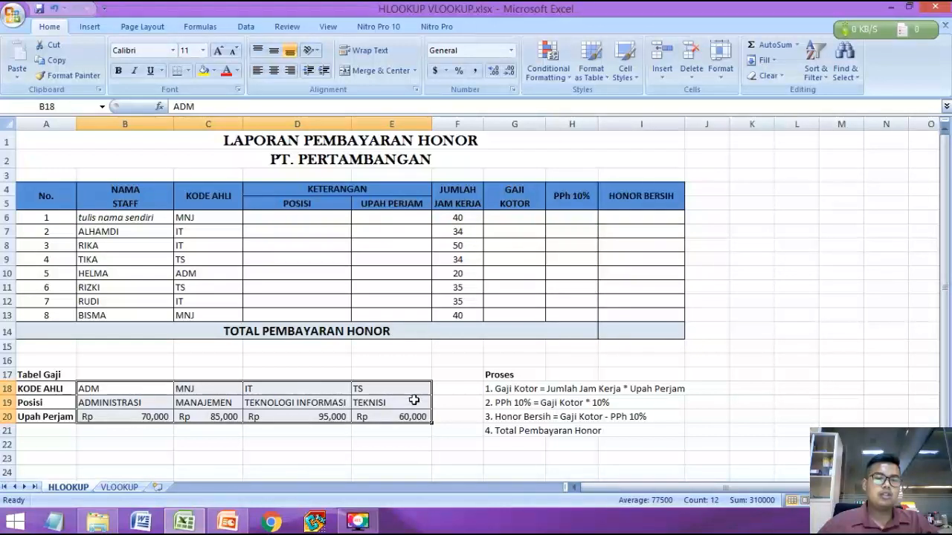
click(261, 219)
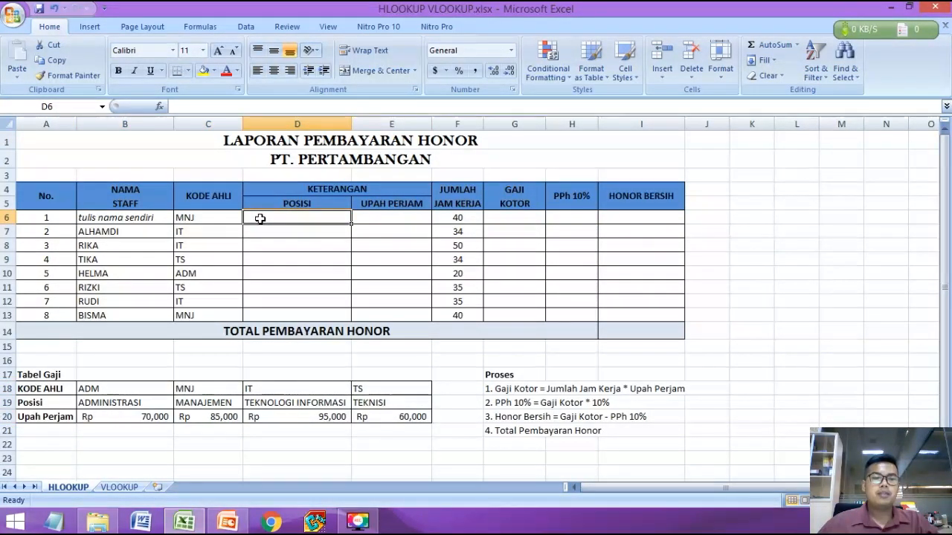
text(=hl)
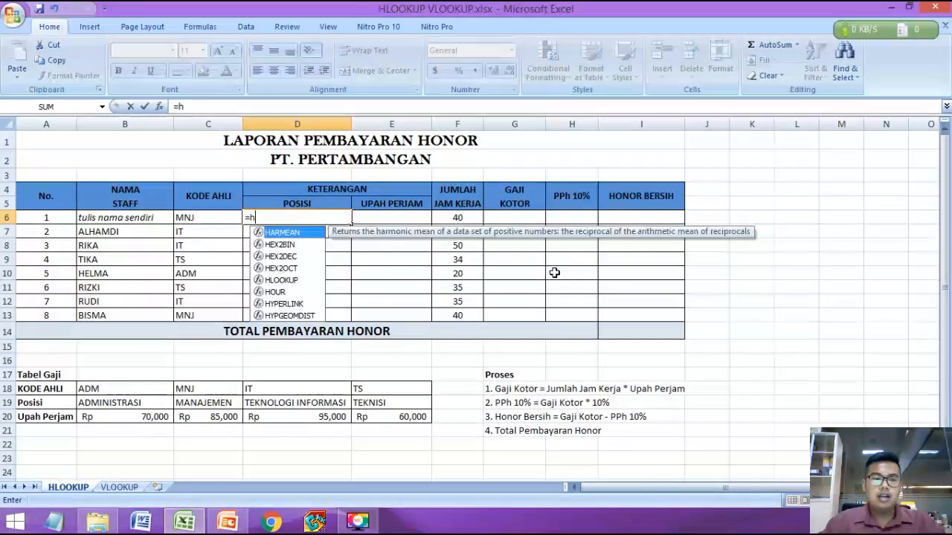
key(BackSpace)
key(BackSpace)
text(HL)
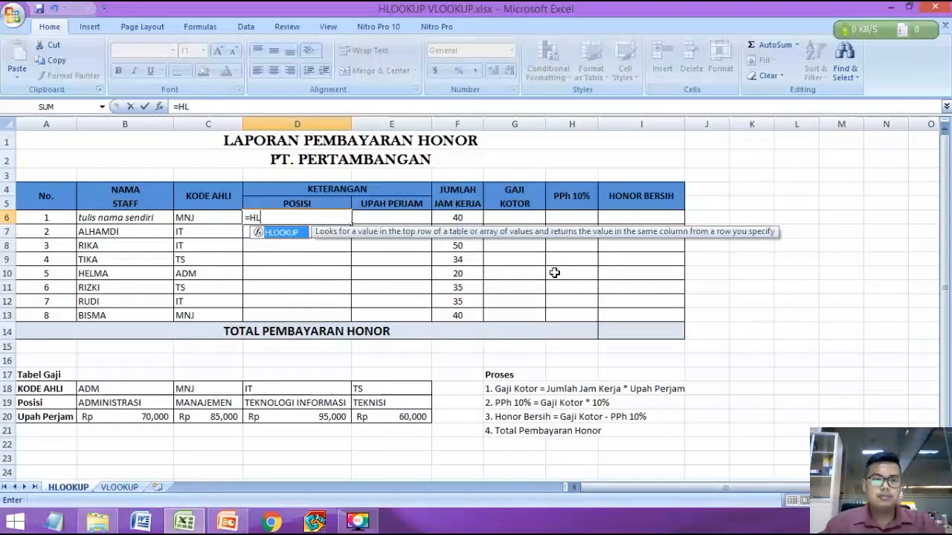
text(OOKUP()
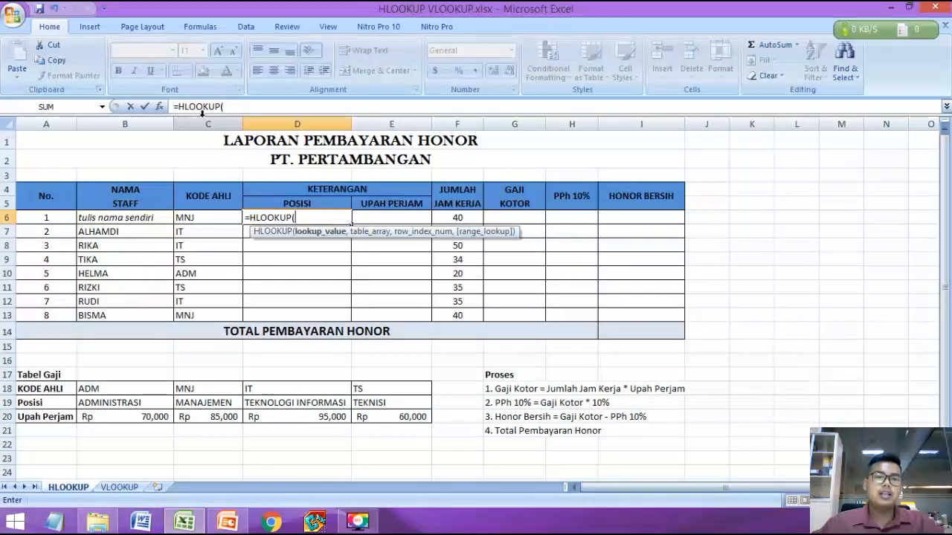
click(205, 220)
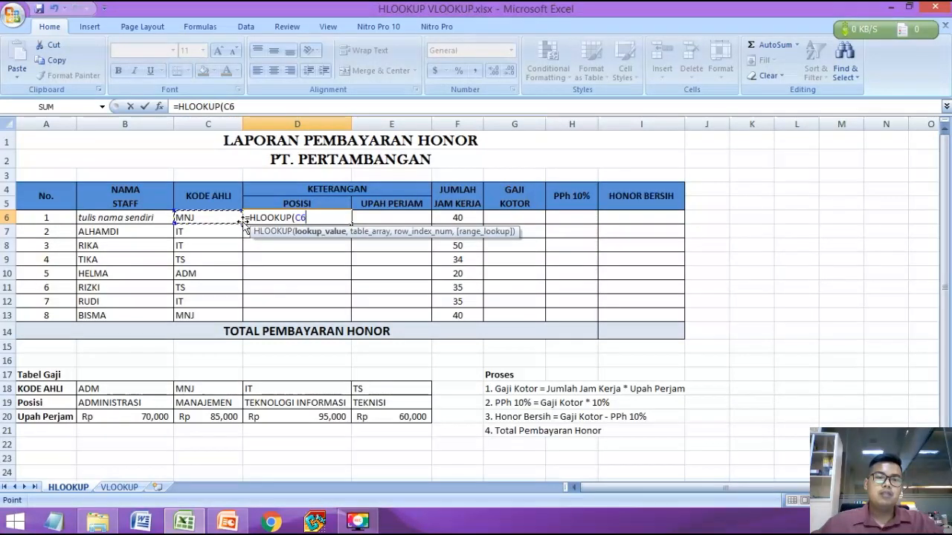
text(,)
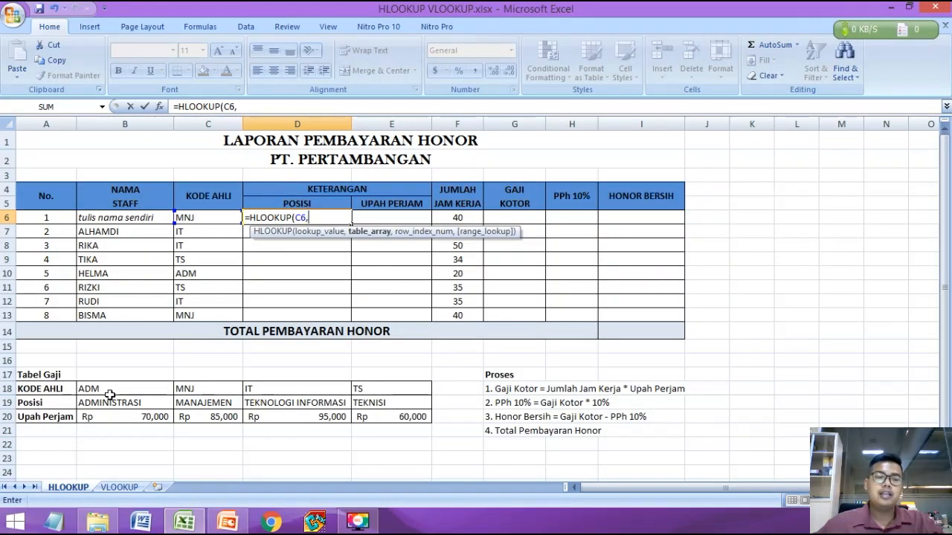
drag(97, 391, 419, 417)
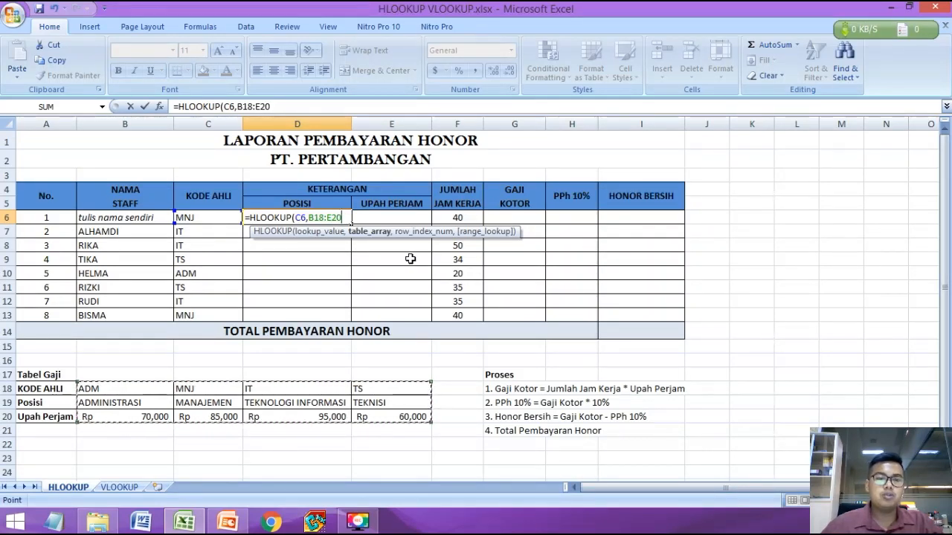
key(F4)
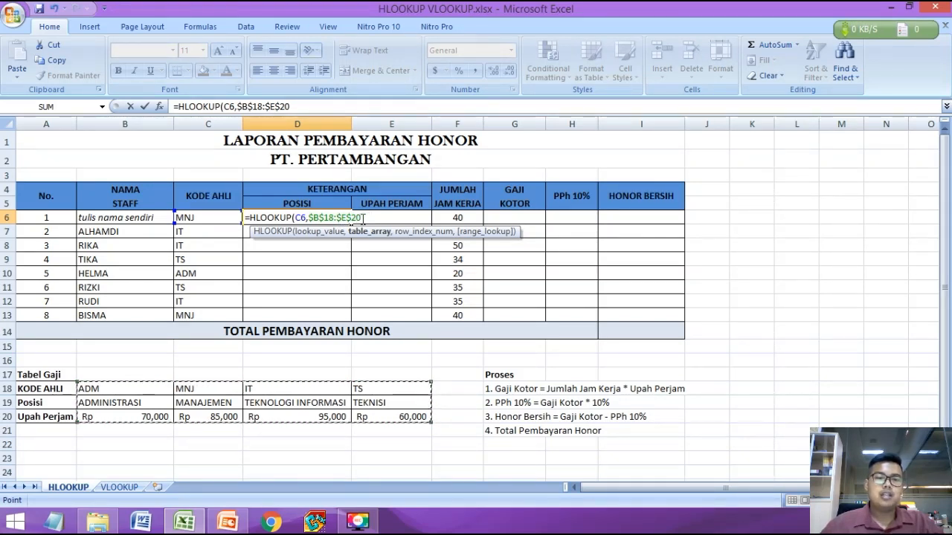
drag(364, 217, 312, 217)
key(BackSpace)
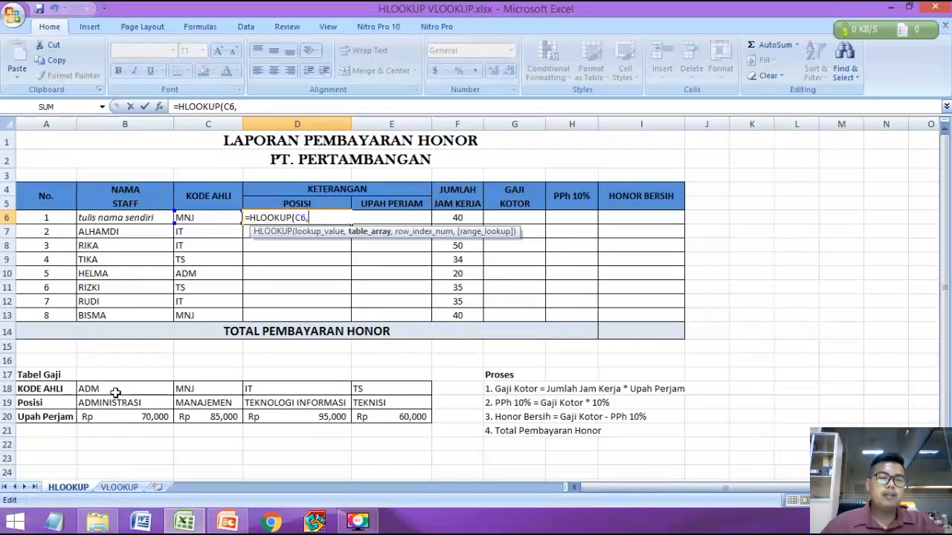
Complete the D6 formula with the absolute table range $B$18:$E$20, row index 2 and range lookup 0
drag(117, 389, 401, 416)
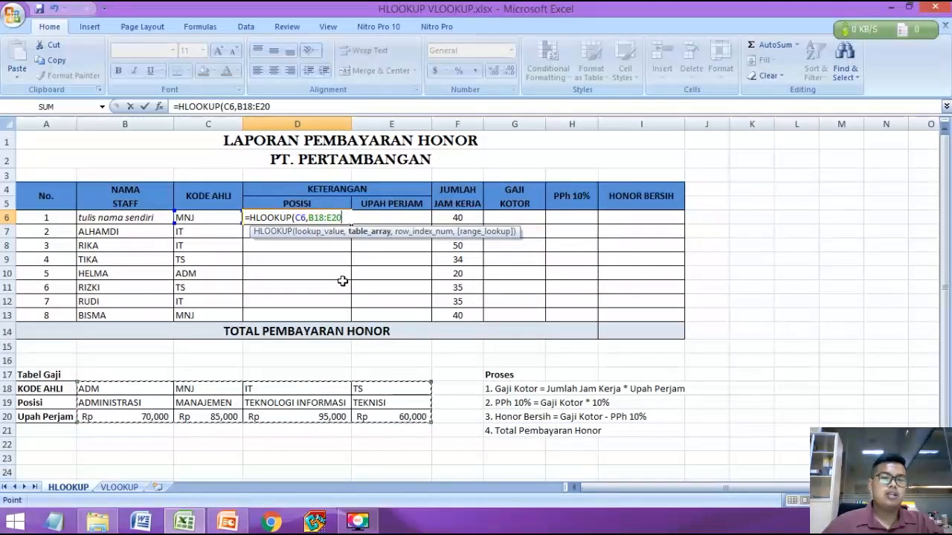
key(F4)
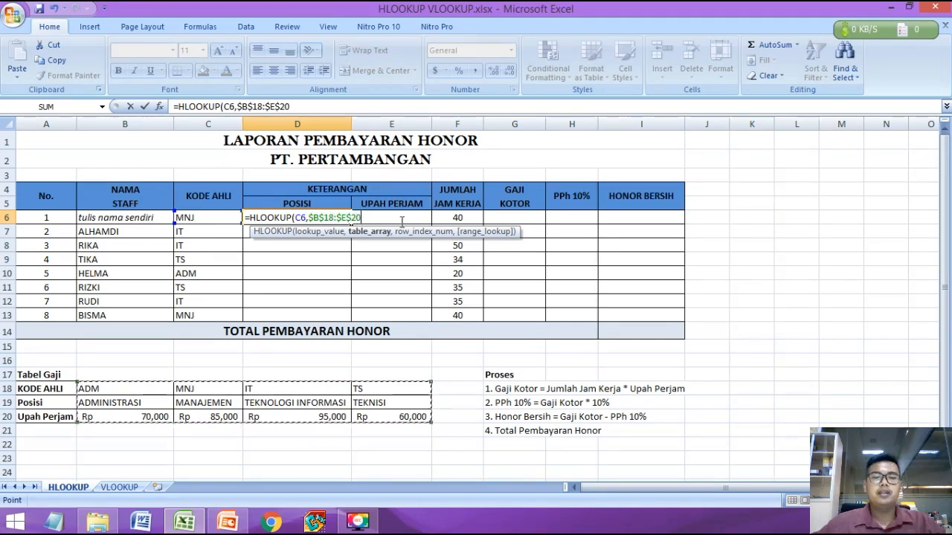
text(,)
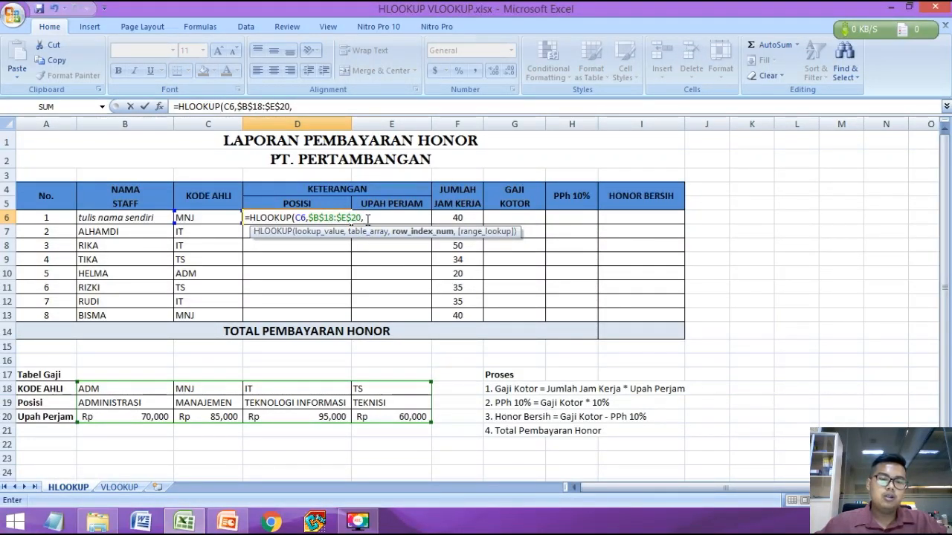
text(2)
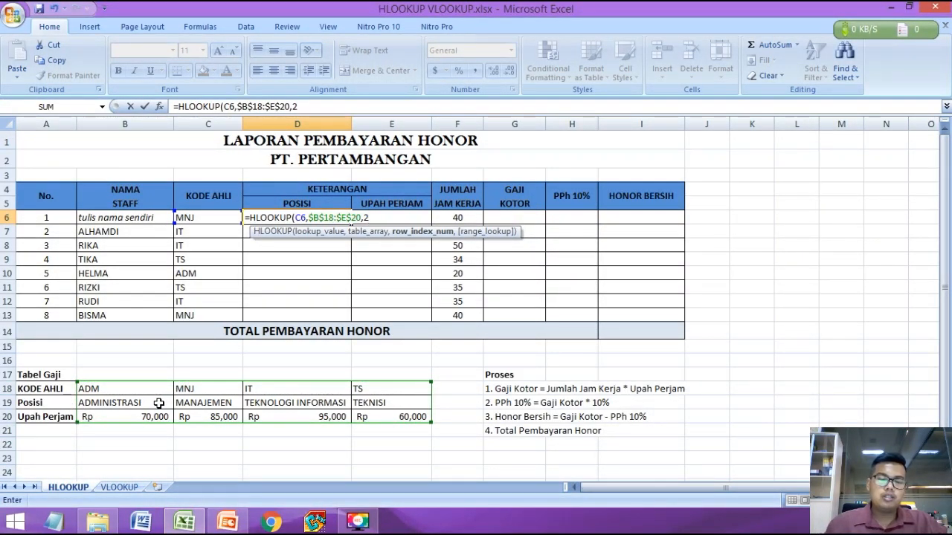
text(,0)
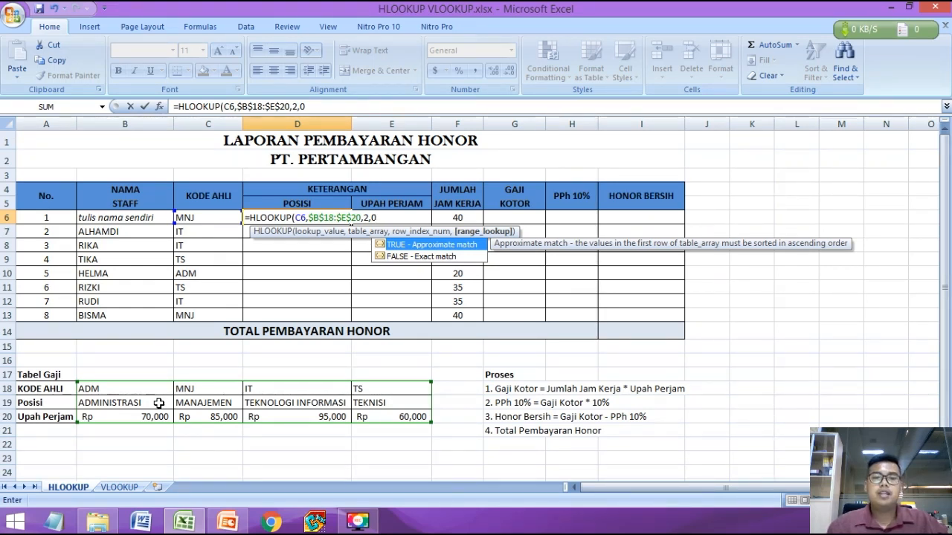
text())
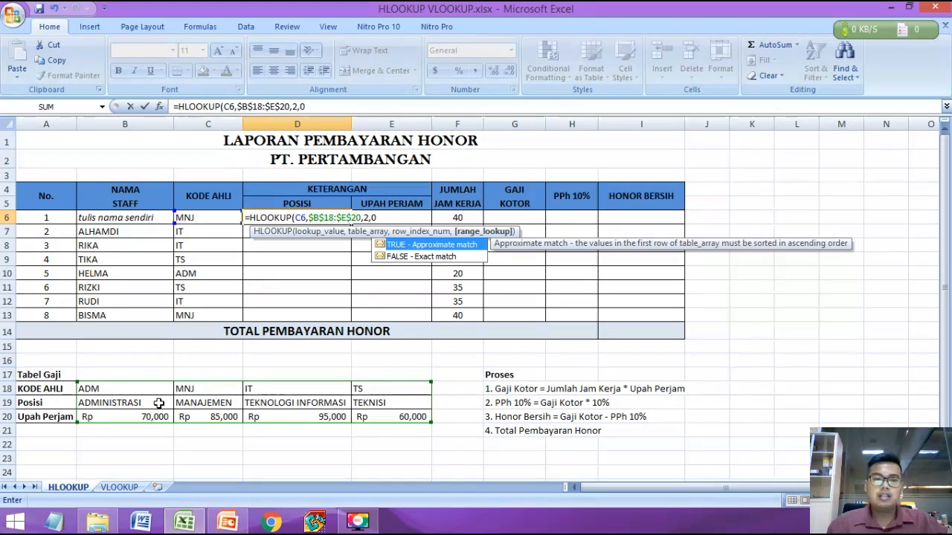
text())
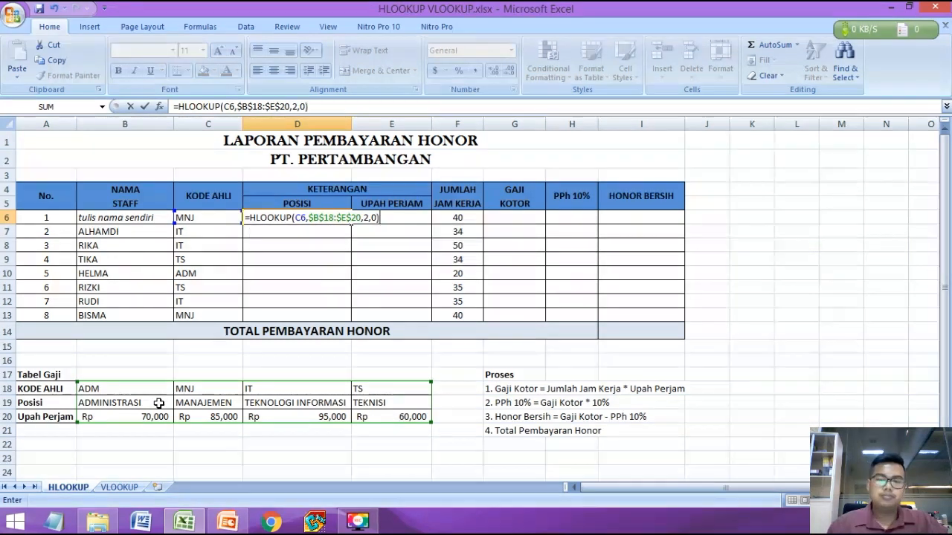
key(Return)
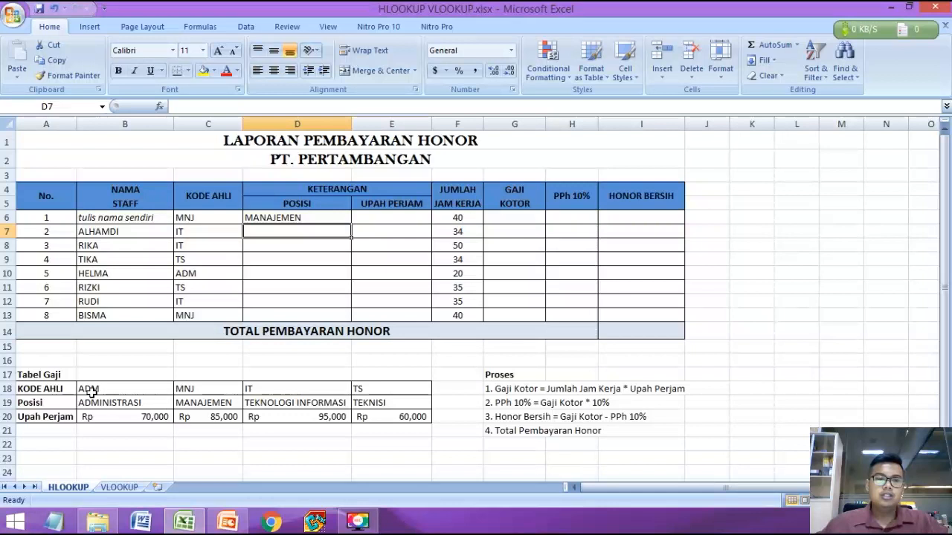
Fill the POSISI formula from D6 down to D13 for all staff rows
click(256, 216)
drag(351, 231, 339, 320)
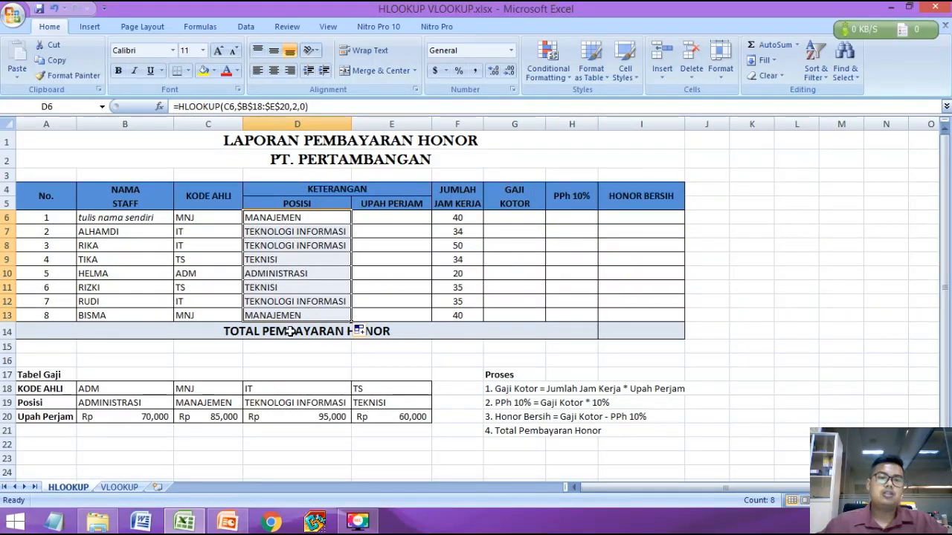
click(397, 286)
Begin an HLOOKUP formula in E6, the first UPAH PERJAM cell, with the KODE AHLI in C6 as lookup value
click(397, 220)
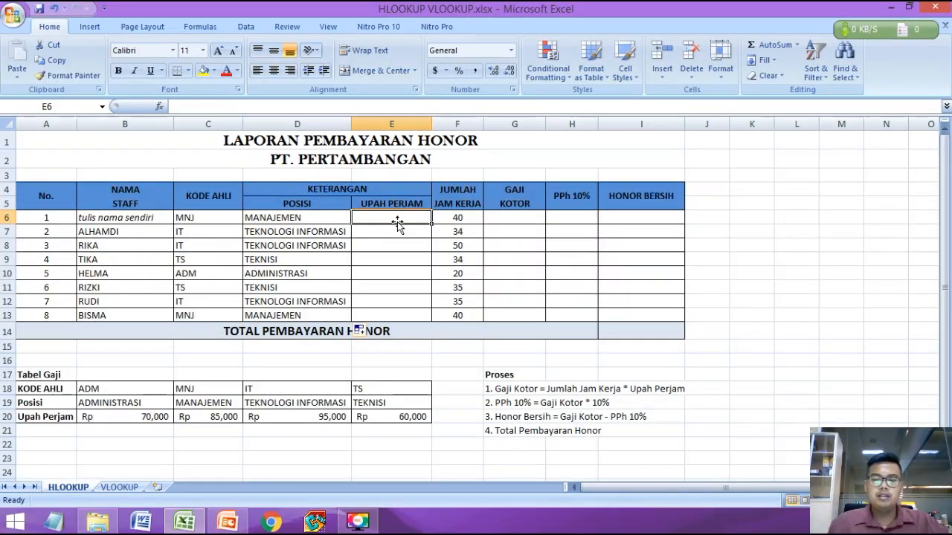
text(=HLOO)
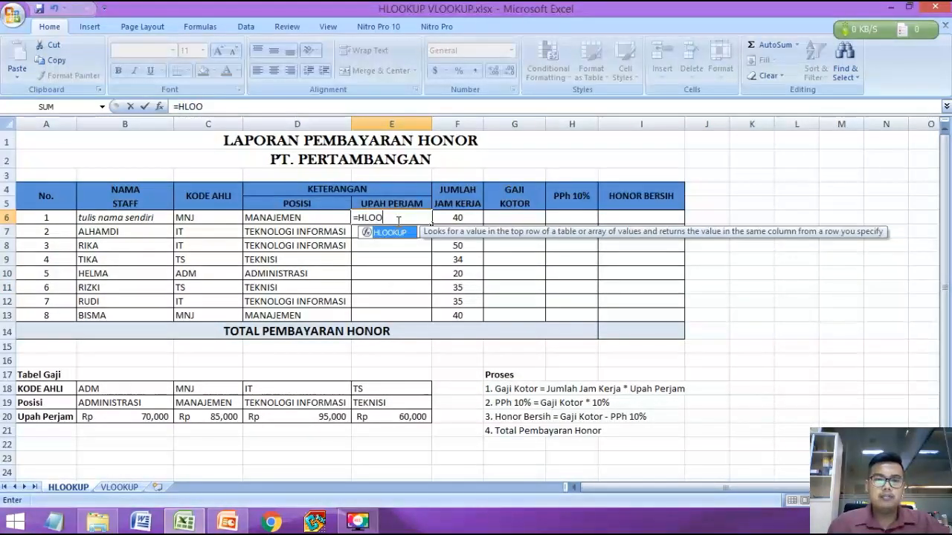
double_click(386, 233)
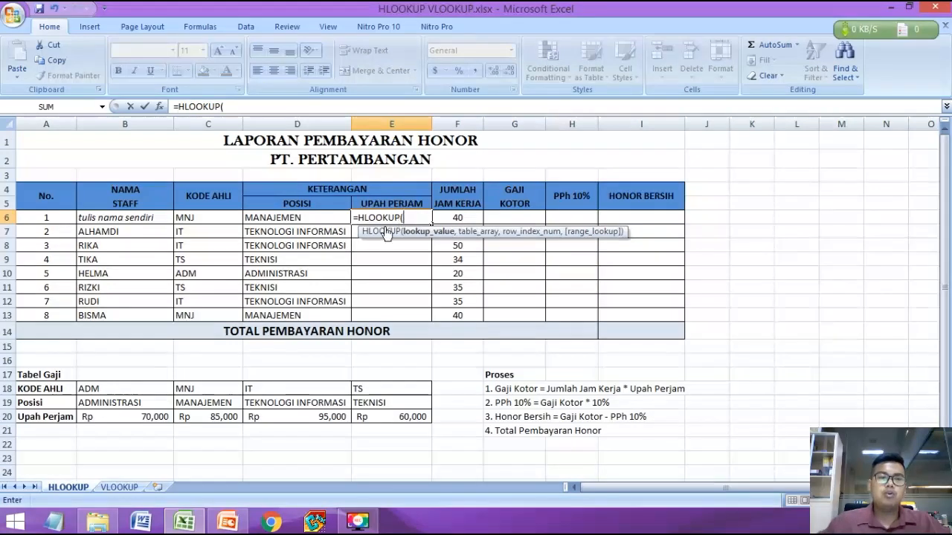
click(199, 218)
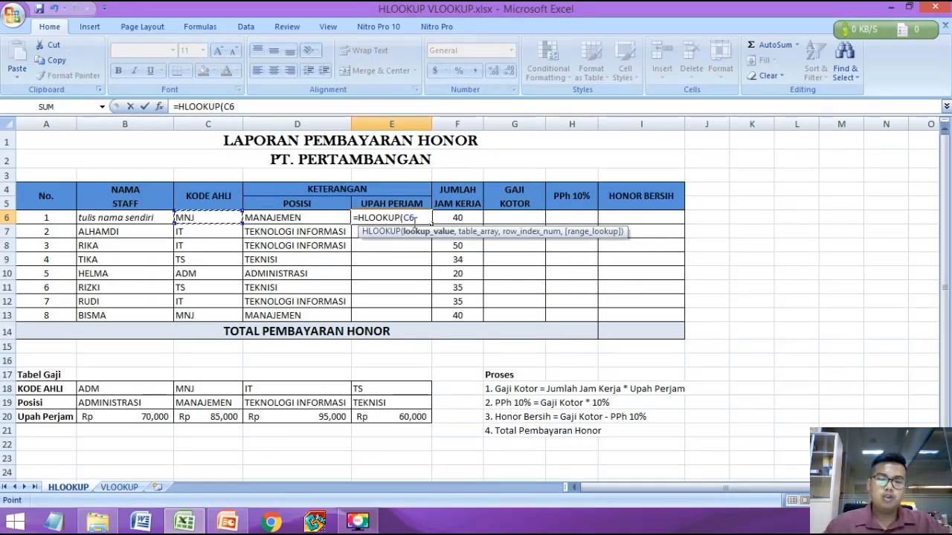
text(,)
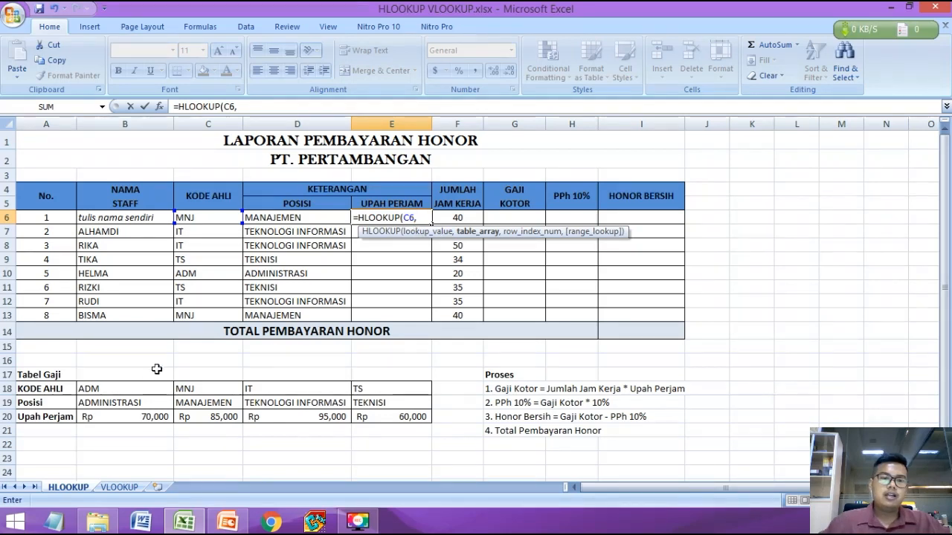
Complete the E6 formula with the absolute table range $B$18:$E$20, row index 3 and range lookup 0
drag(109, 389, 396, 422)
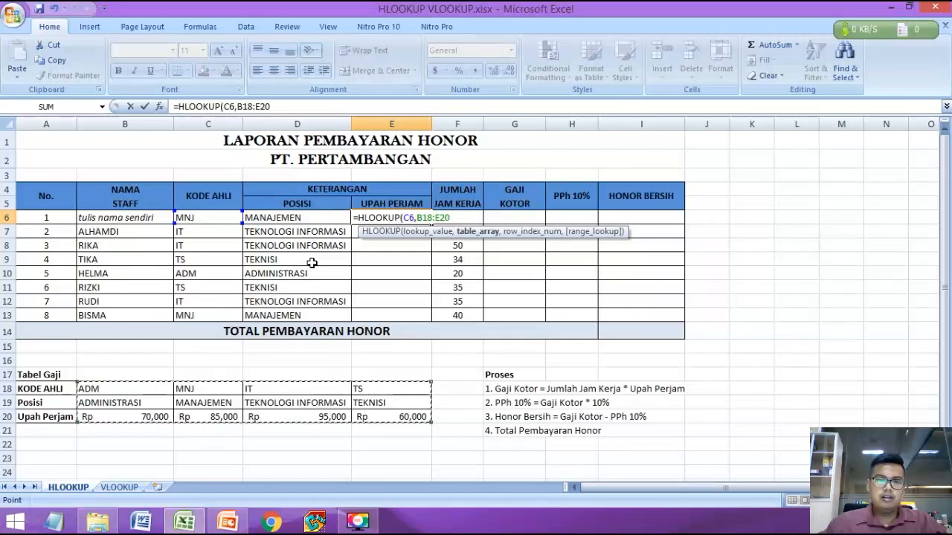
key(F4)
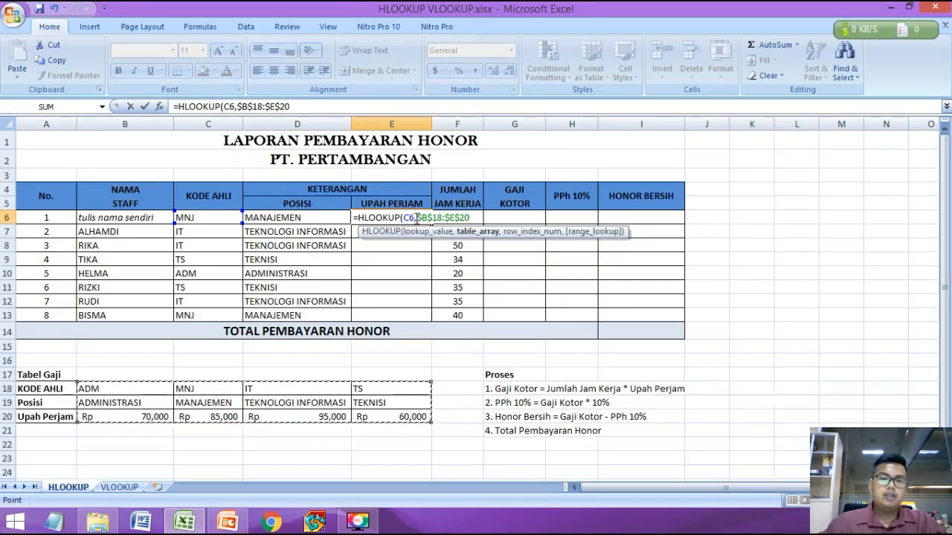
text(,3)
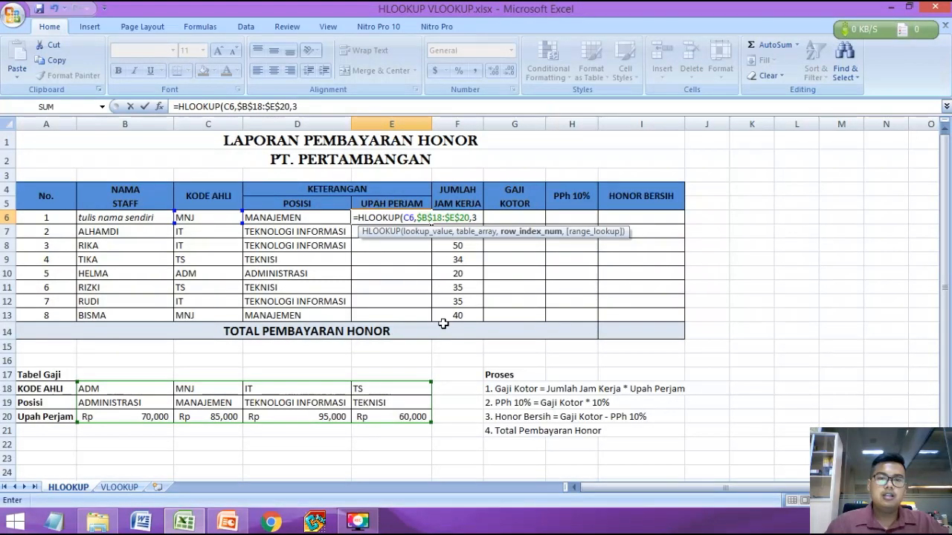
text(,0)
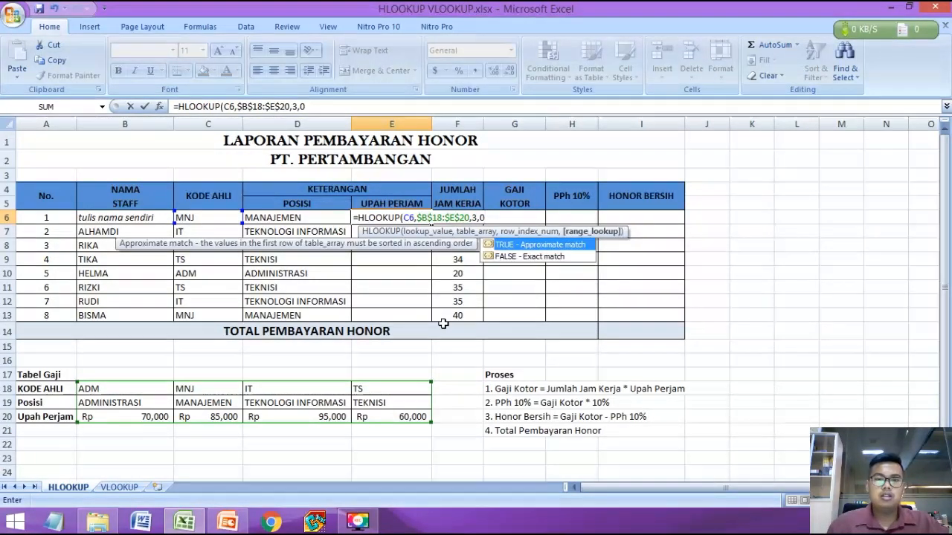
text())
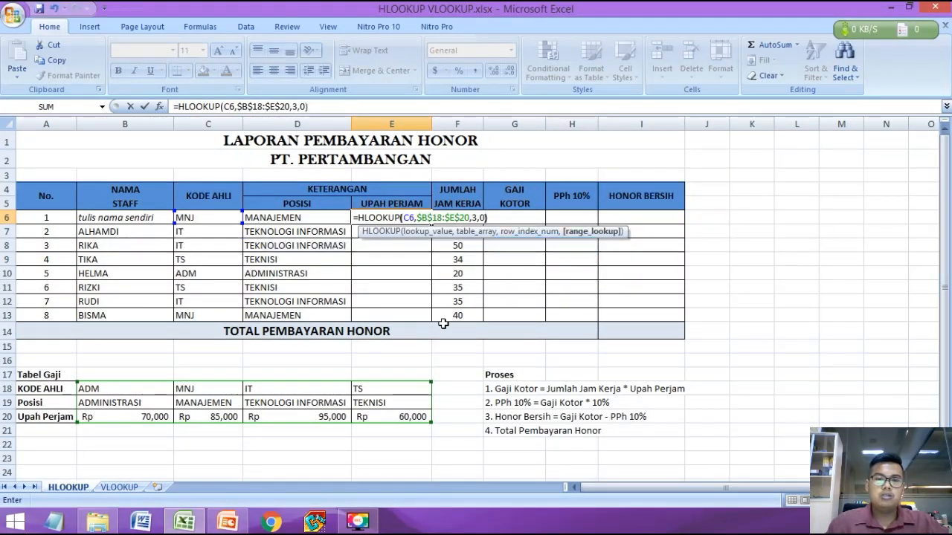
key(Return)
Fill the UPAH PERJAM formula from E6 down to E13 and format these cells as Rp accounting values
click(415, 217)
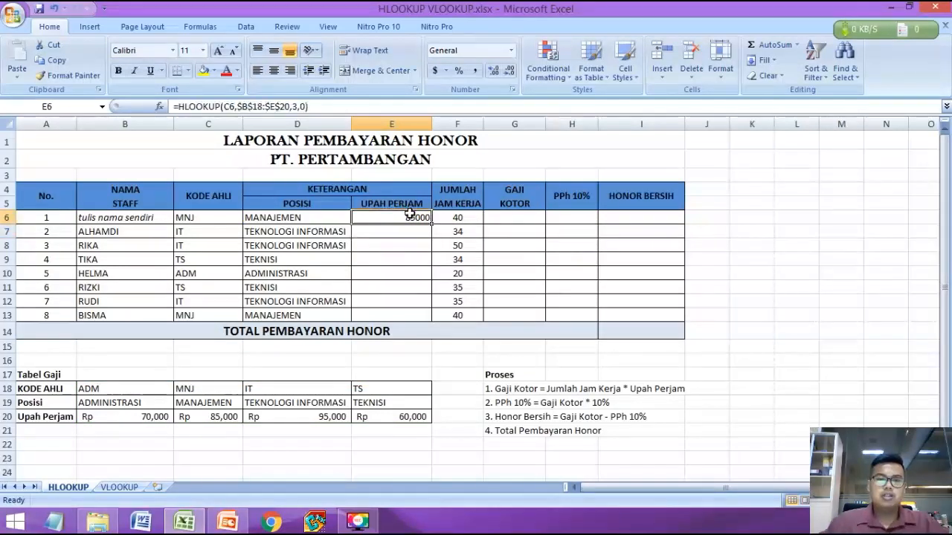
drag(430, 224, 417, 327)
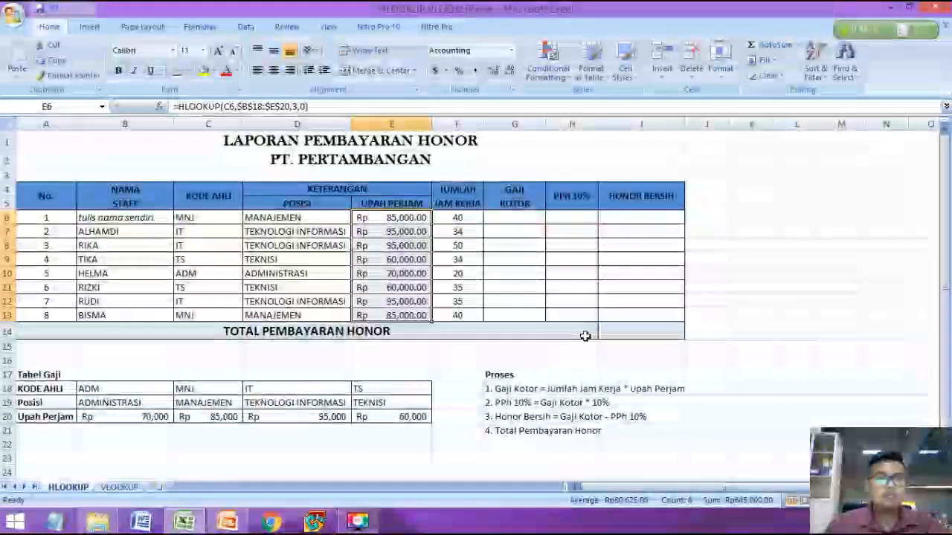
click(393, 273)
Calculate the first GAJI KOTOR in G6 by multiplying the hours by the hourly wage with =F6*E6
click(524, 223)
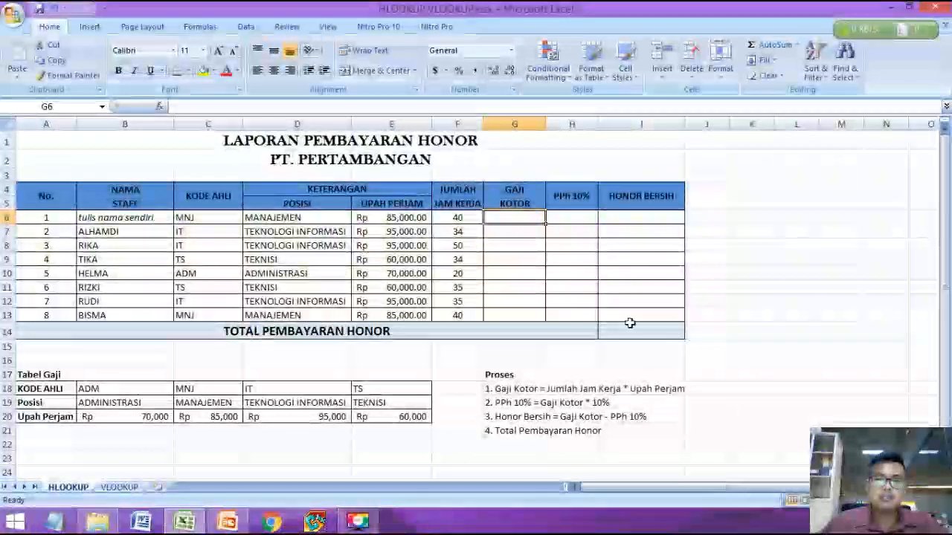
click(518, 246)
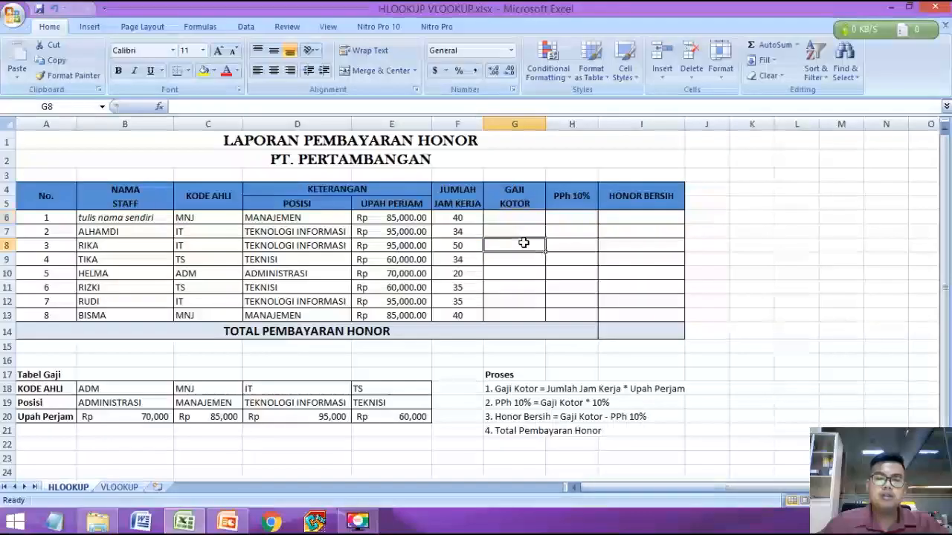
click(521, 215)
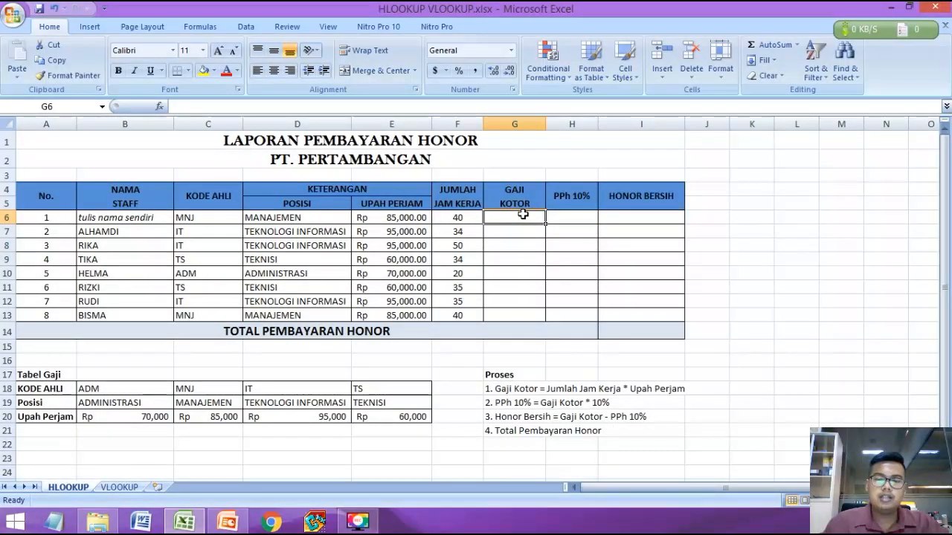
text(=)
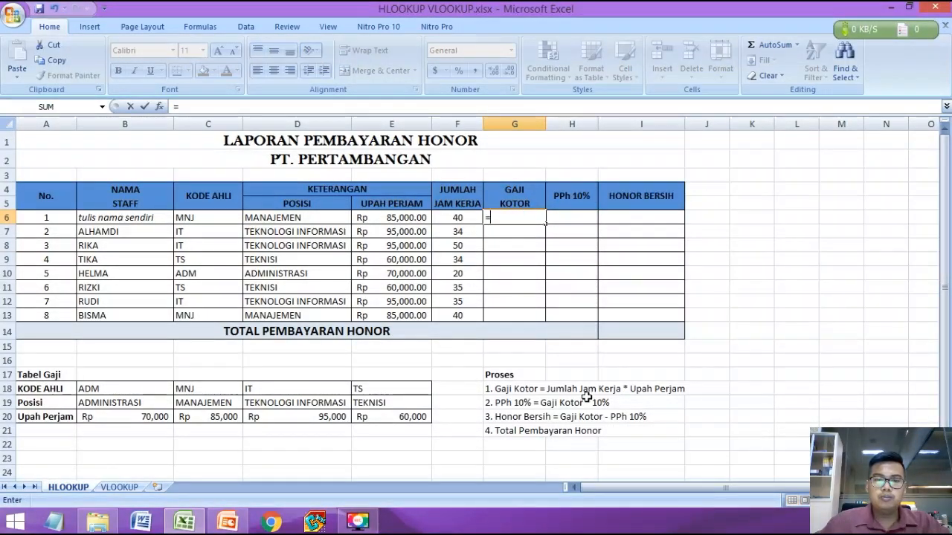
click(463, 216)
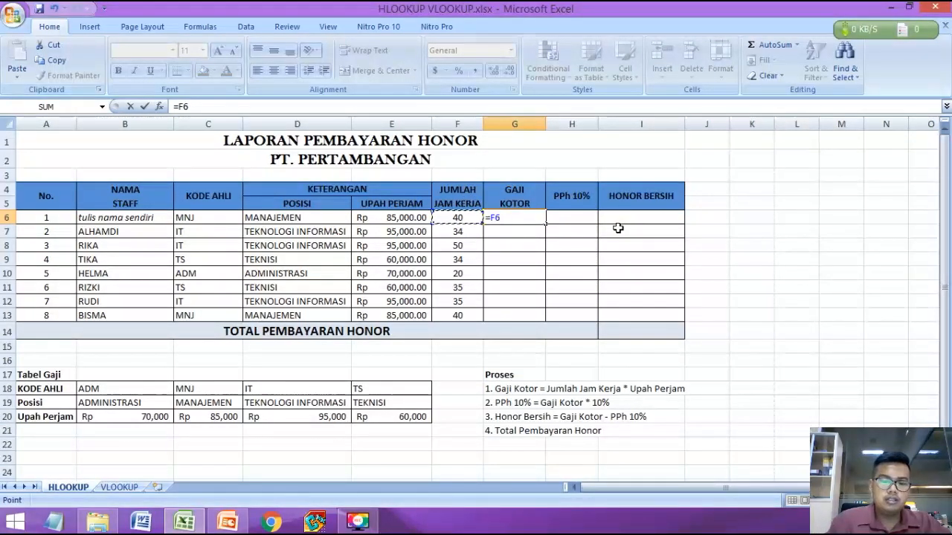
text(*)
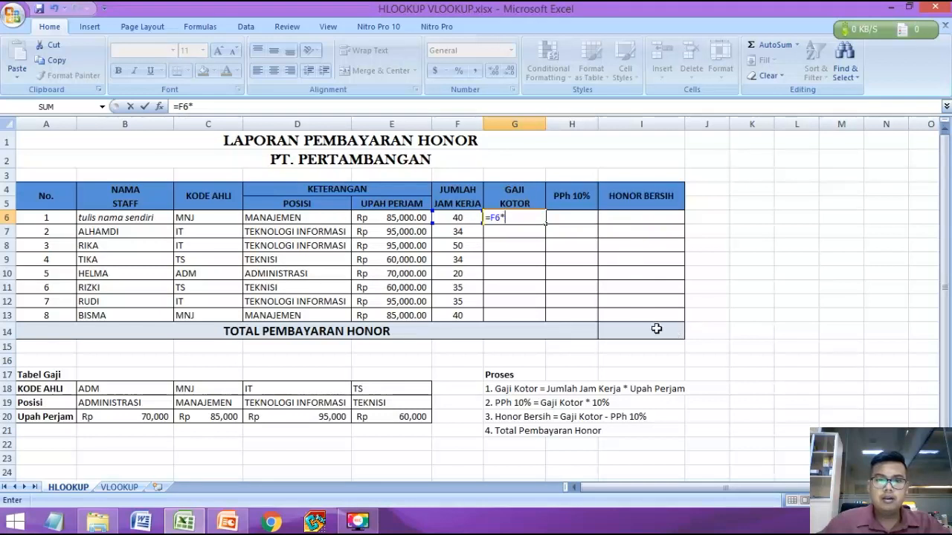
click(383, 218)
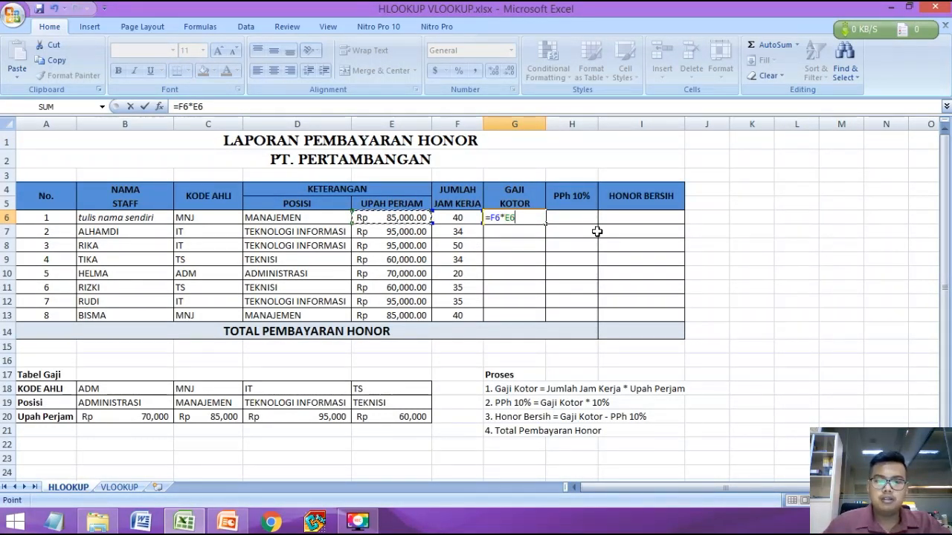
key(Return)
Fill the GAJI KOTOR formula from G6 down to G13 and format these cells as Rp accounting values
click(540, 218)
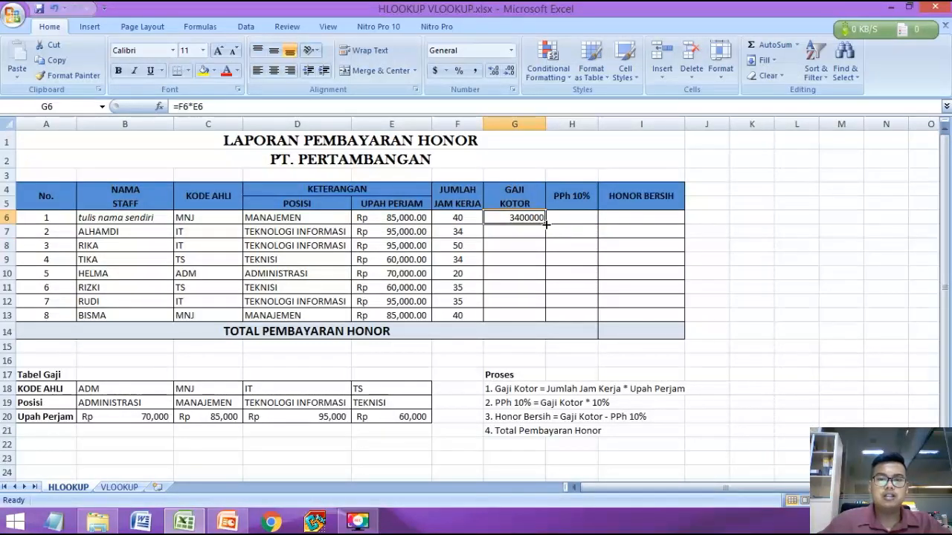
drag(546, 224, 531, 312)
click(514, 218)
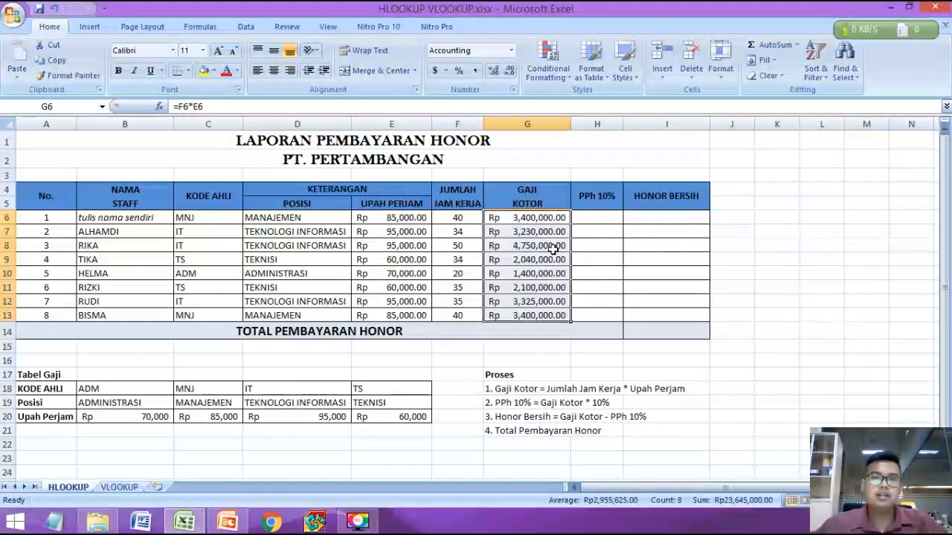
Widen the PPh 10% column and calculate its first cell, H6, with =G6*10%
click(595, 217)
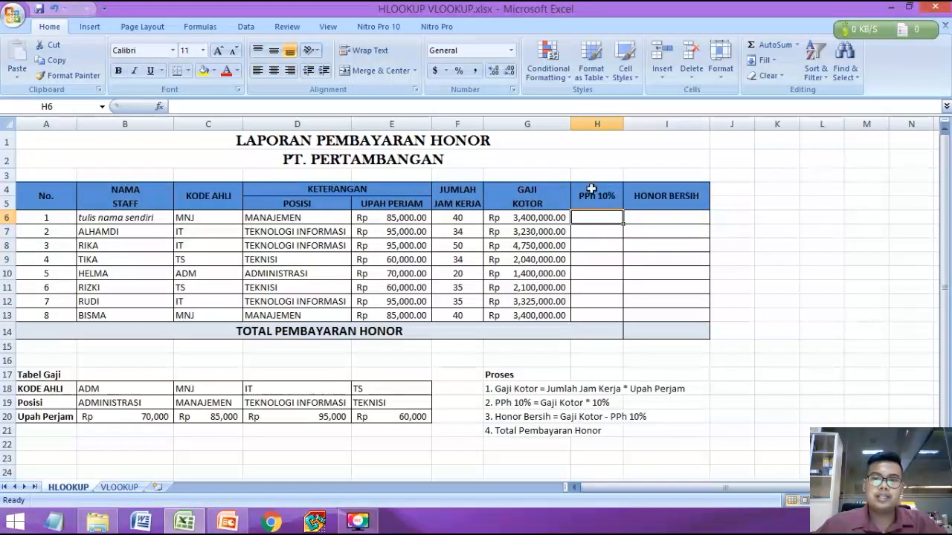
drag(623, 124, 646, 123)
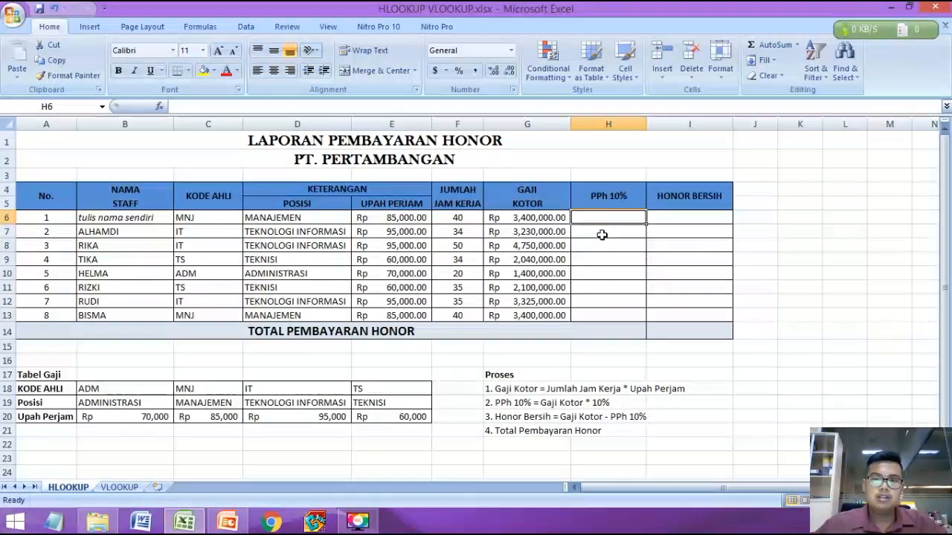
text(=)
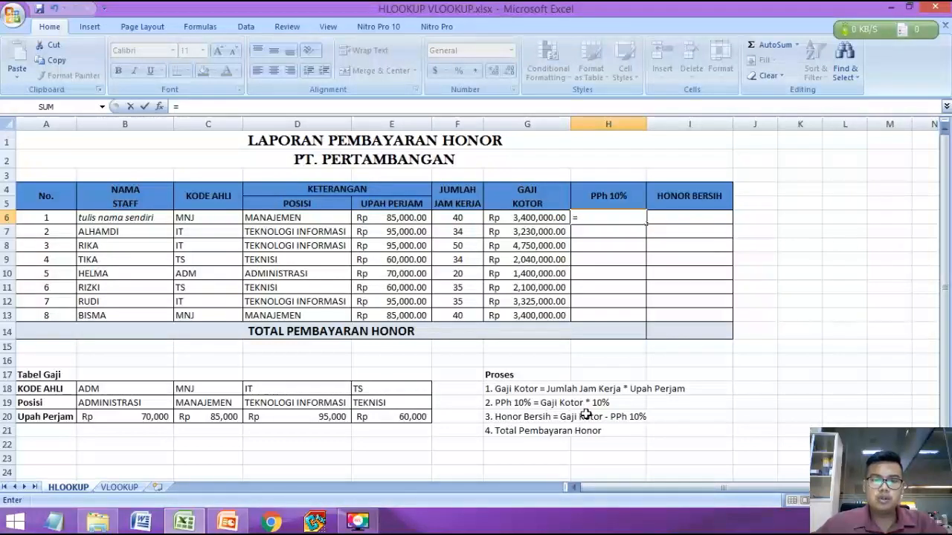
click(533, 217)
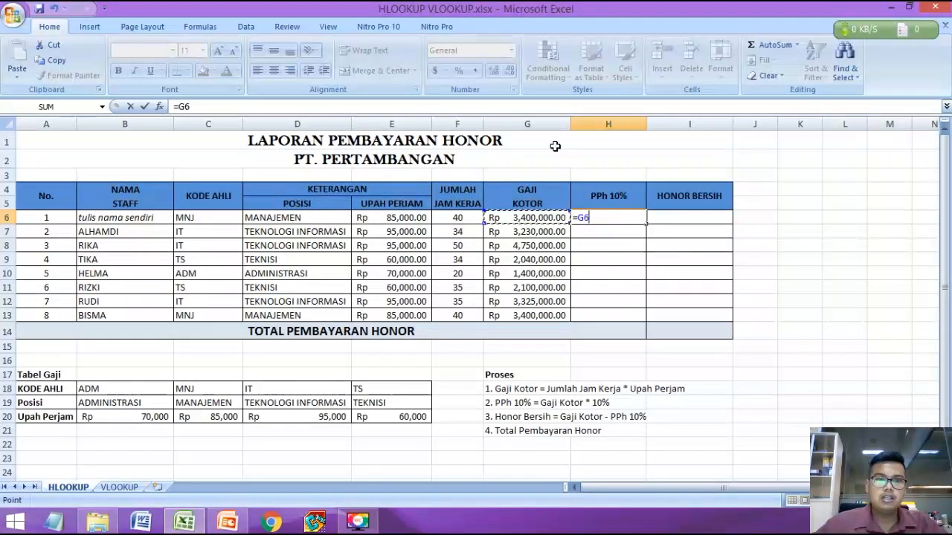
text(*)
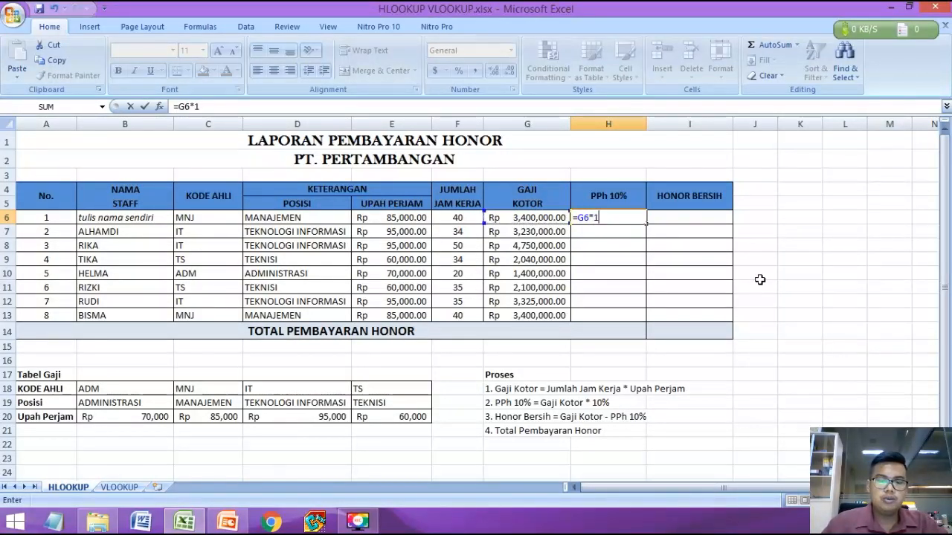
text(10)
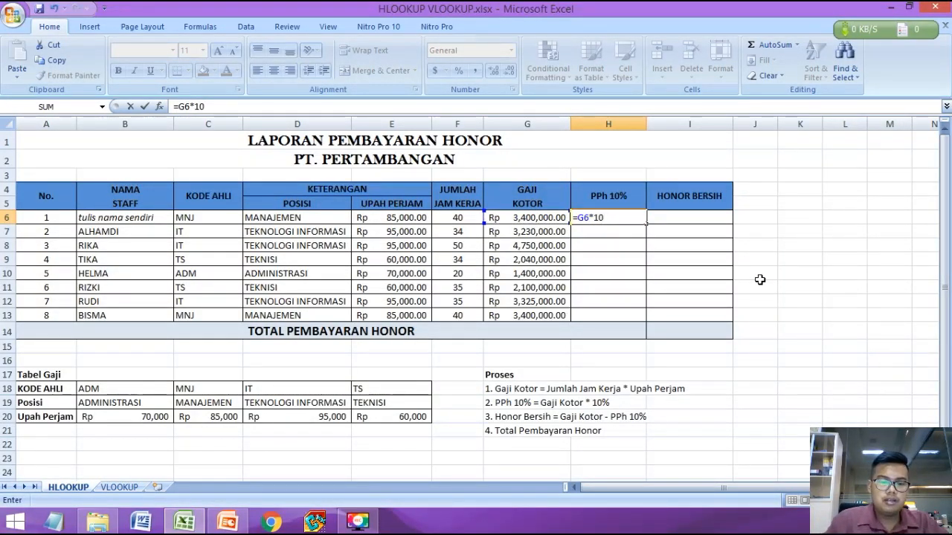
text(%)
key(Return)
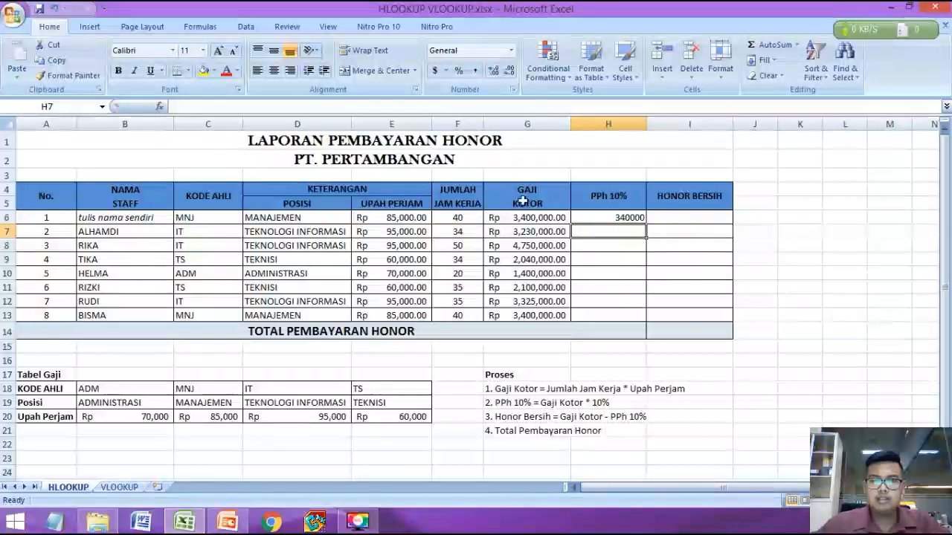
Fill the PPh 10% formula from H6 down to H13 for all staff rows
click(621, 218)
drag(646, 223, 635, 320)
click(614, 332)
Calculate HONOR BERSIH in I6 with =G6-H6 and fill the formula down to I13
click(687, 224)
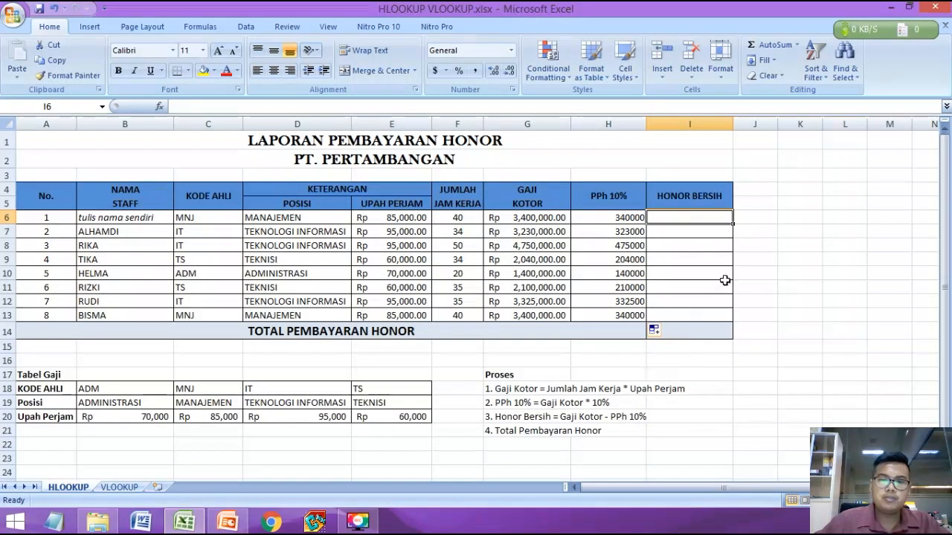
text(=)
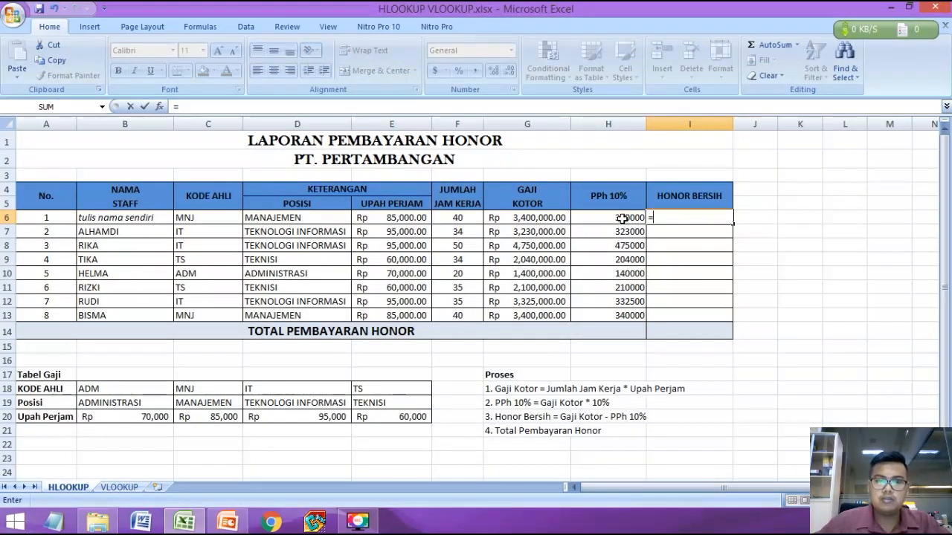
click(542, 216)
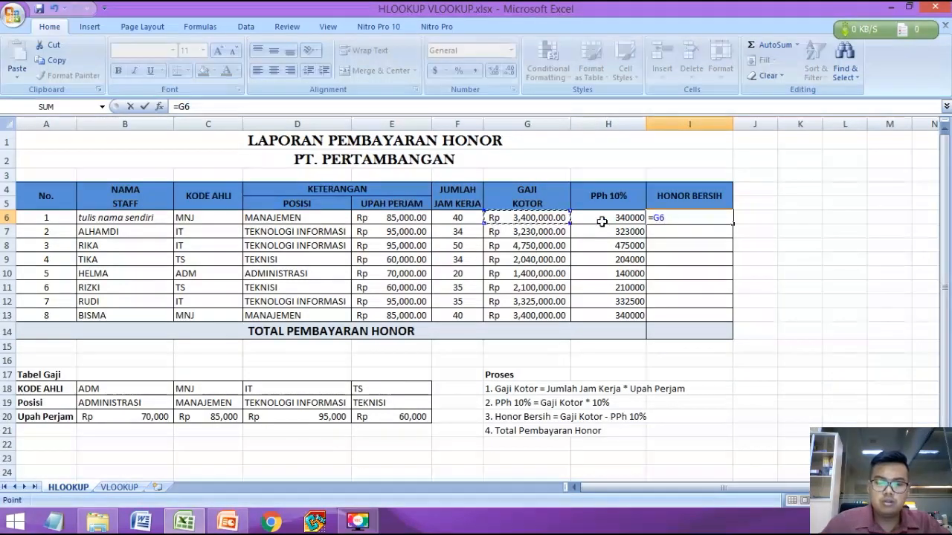
text(-)
click(602, 220)
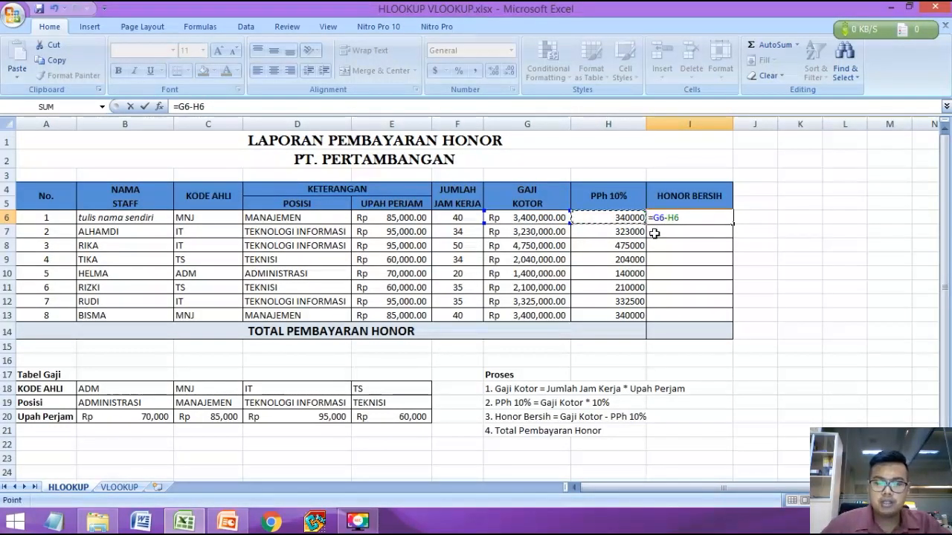
key(Return)
click(688, 217)
drag(733, 224, 725, 322)
Total HONOR BERSIH in I14 with =SUM(I6:I13), and format the PPh 10% cells H6:H13 as Rp accounting values
click(691, 333)
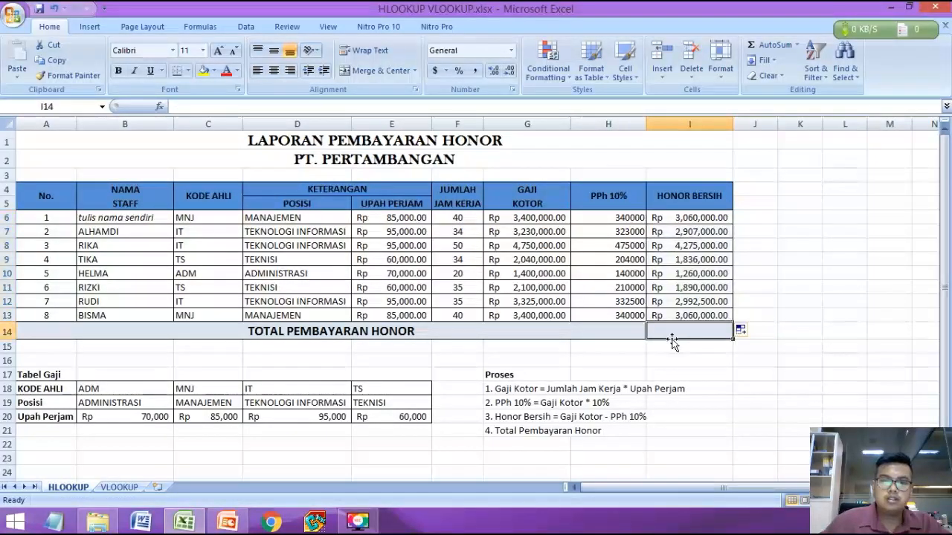
text(=SUM)
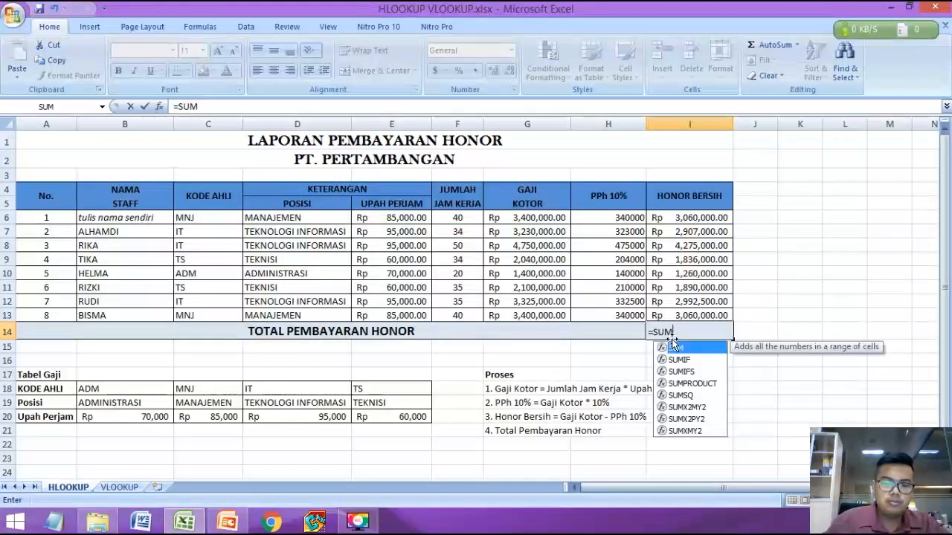
text(()
drag(677, 218, 681, 318)
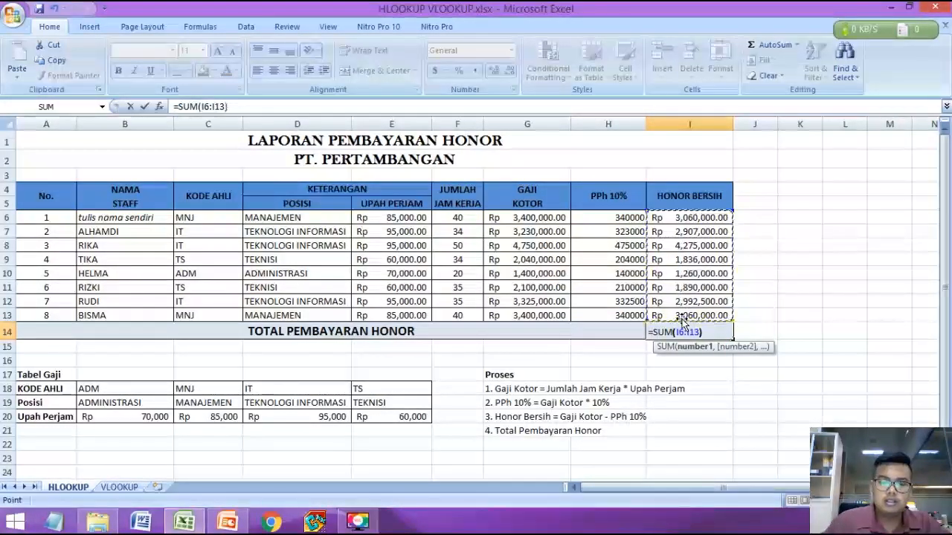
key(Return)
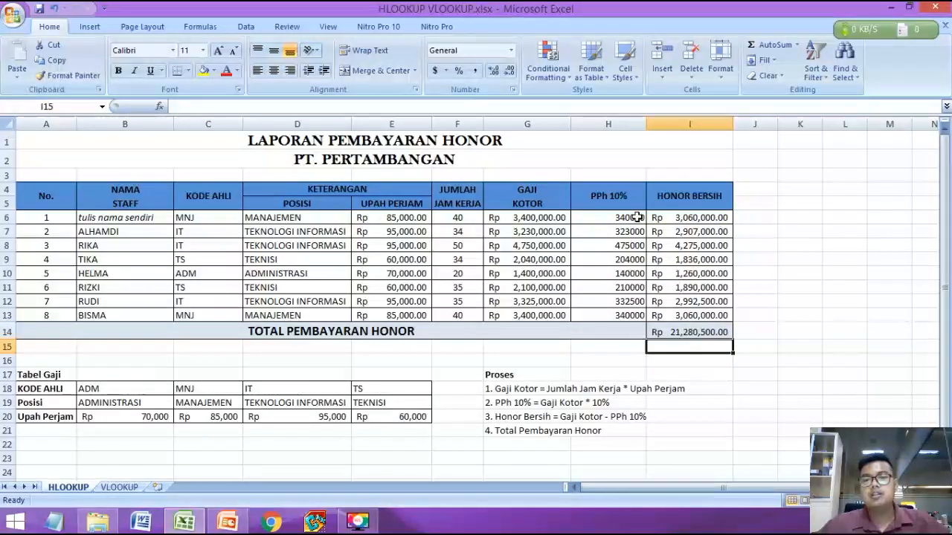
drag(633, 217, 626, 316)
click(681, 362)
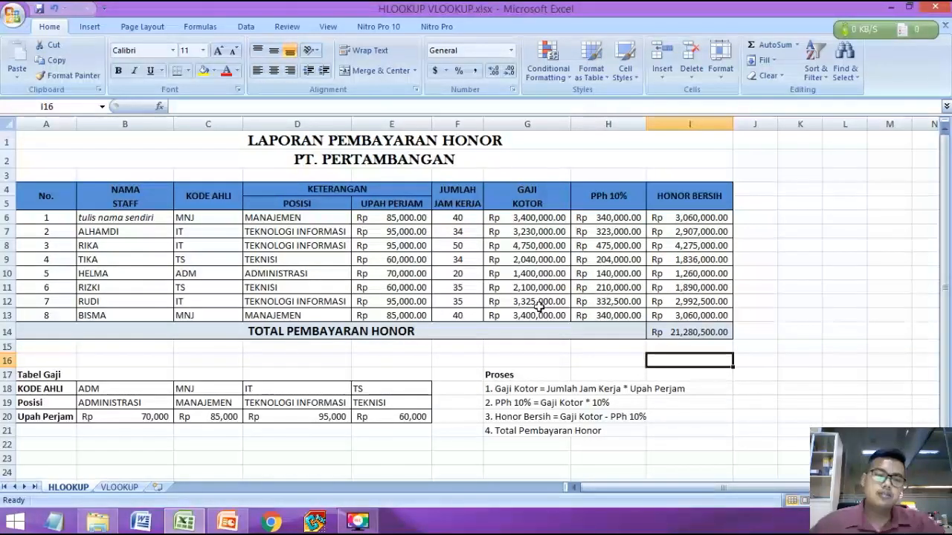
Examine the horizontal layout of the Tabel Gaji range B18:E20 on the HLOOKUP sheet against the VLOOKUP sheet's table
click(183, 408)
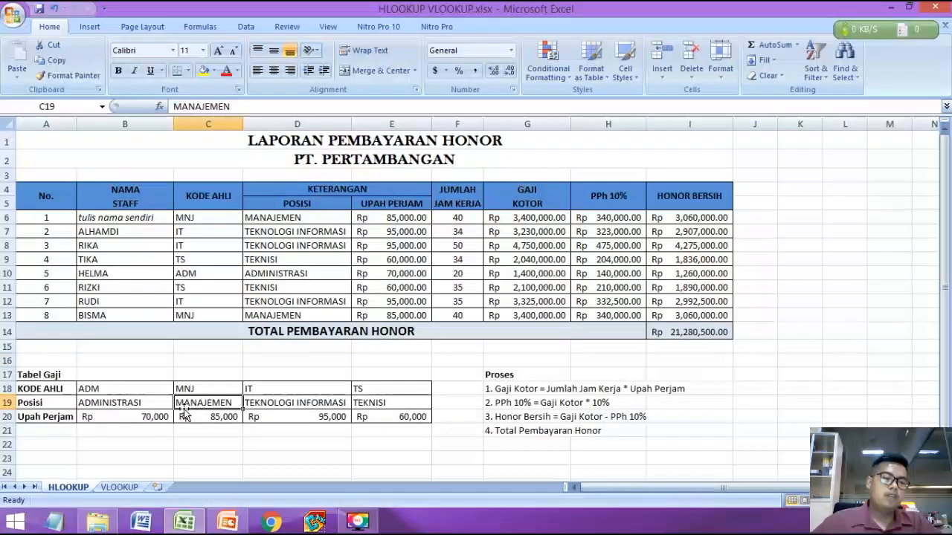
click(119, 487)
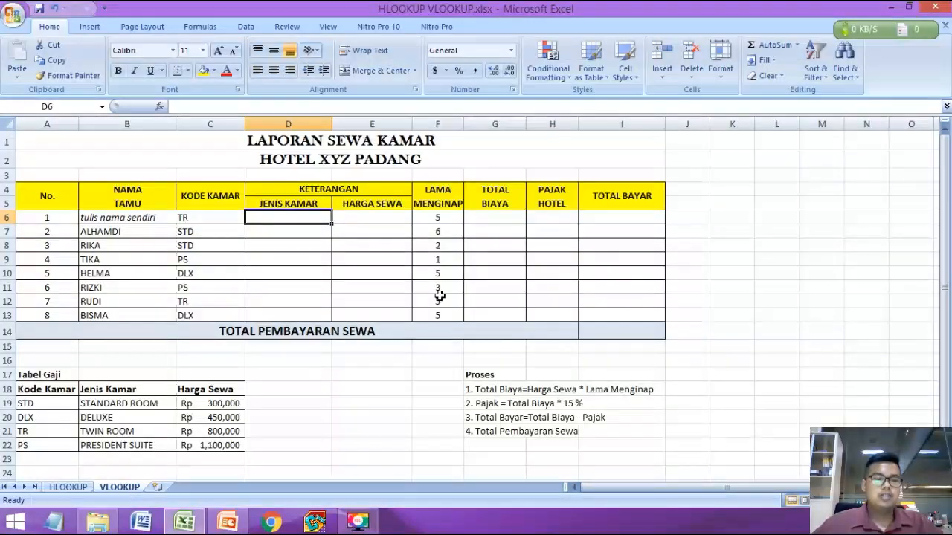
click(80, 486)
click(119, 388)
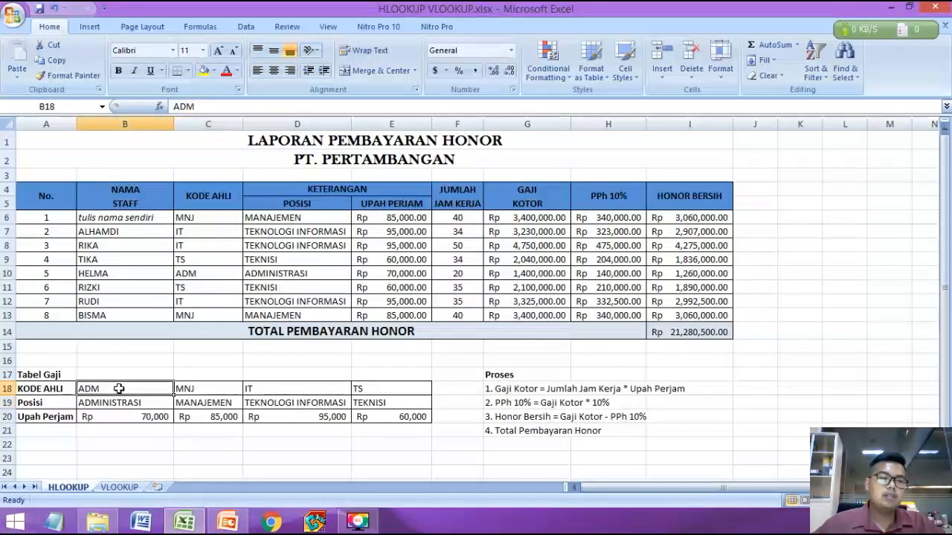
drag(119, 388, 400, 418)
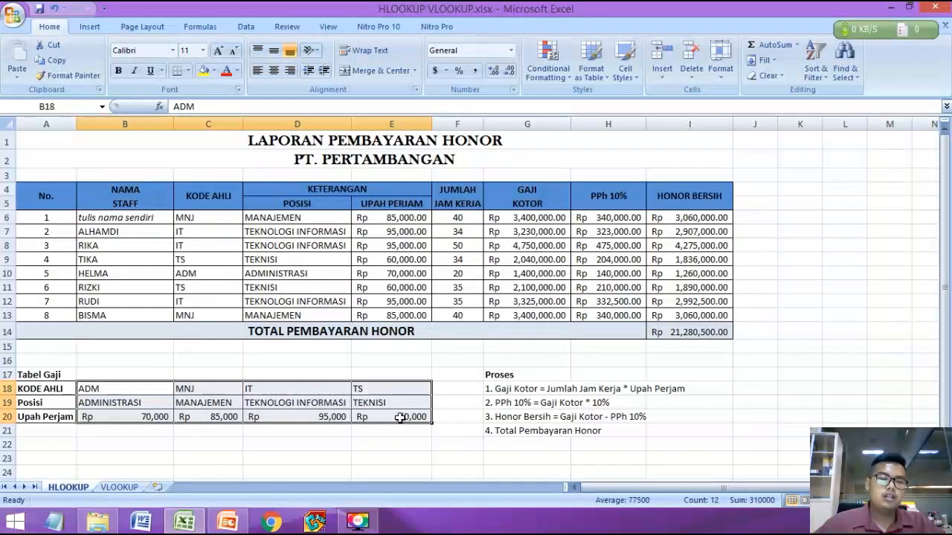
Switch to the VLOOKUP sheet and examine how its Tabel Gaji arranges Kode Kamar, Jenis Kamar and Harga Sewa in columns
click(119, 488)
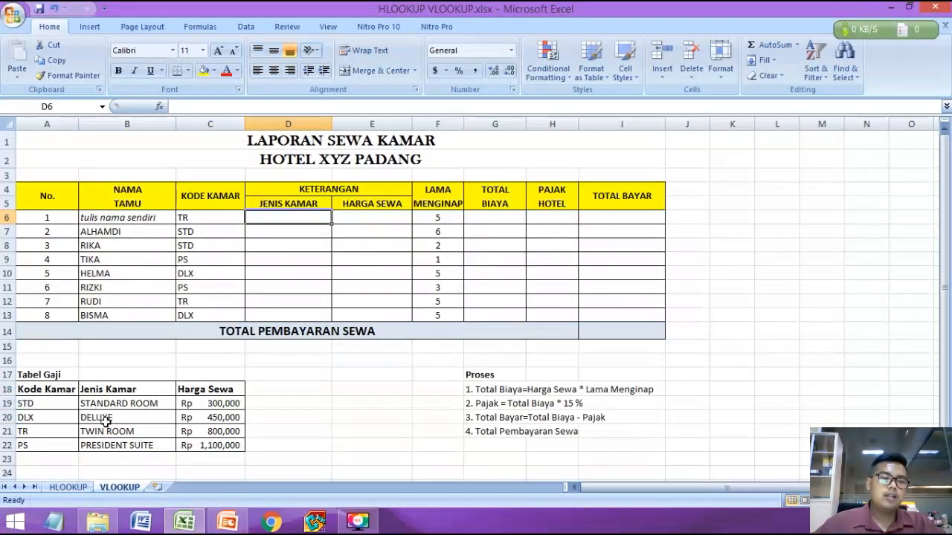
drag(37, 391, 227, 446)
click(71, 417)
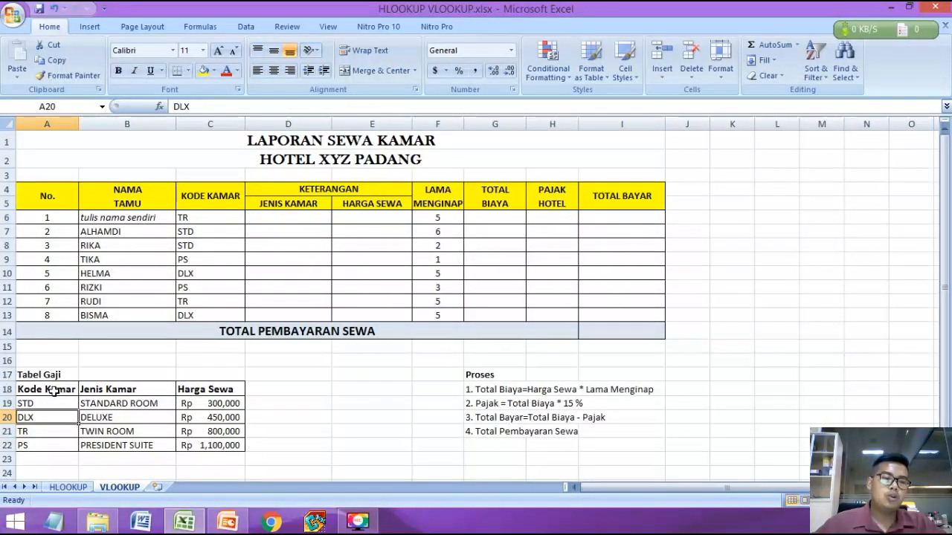
click(54, 390)
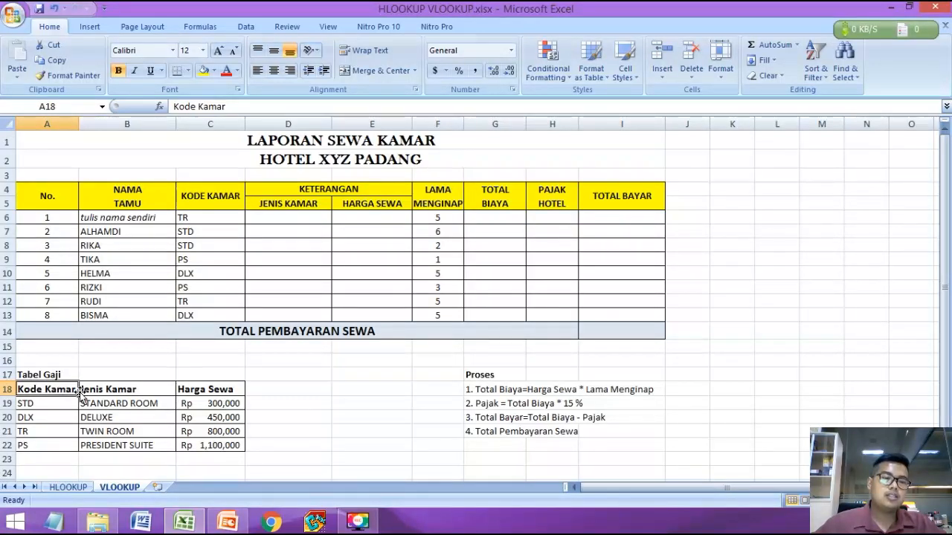
drag(62, 405, 211, 445)
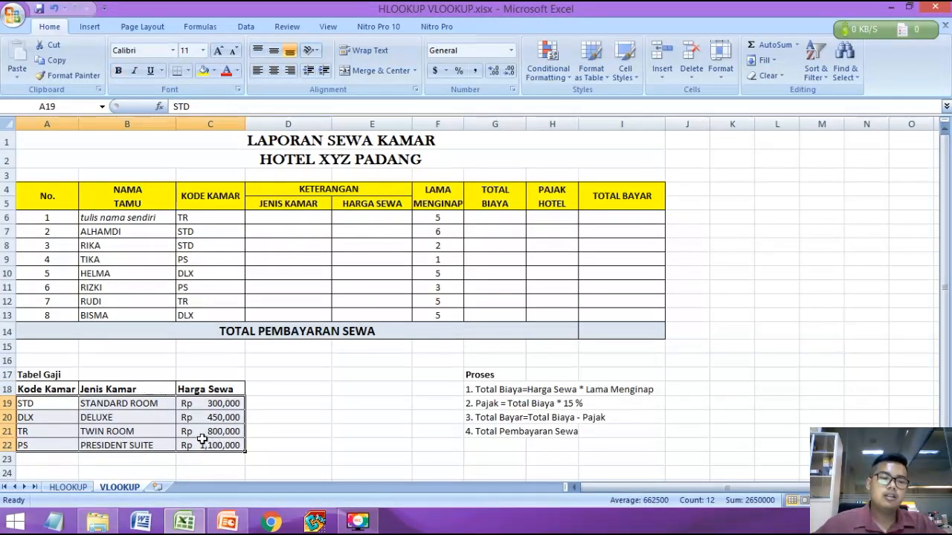
click(362, 389)
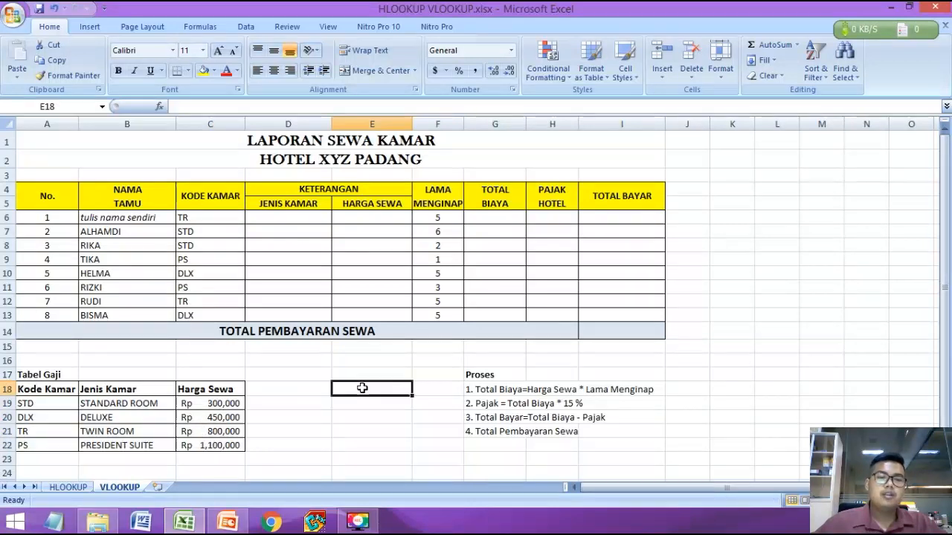
click(291, 217)
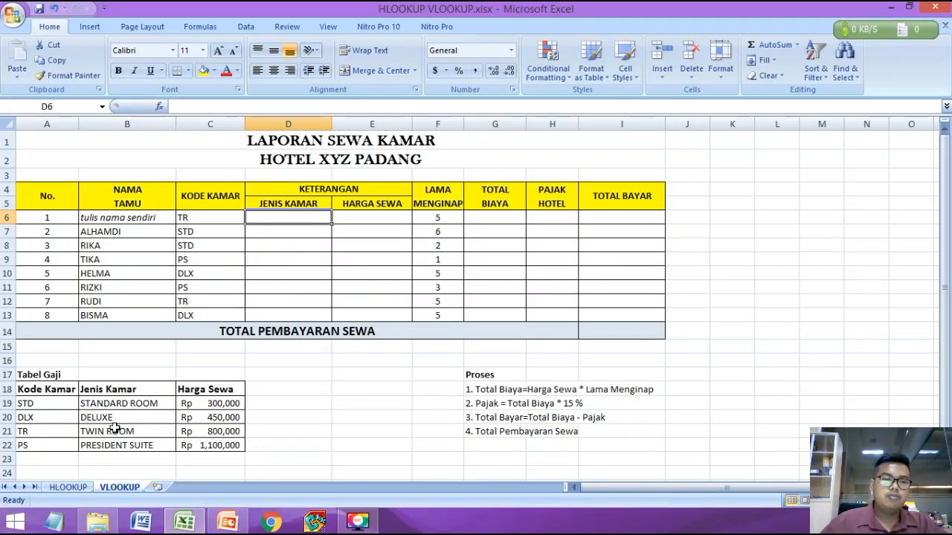
drag(47, 409, 122, 445)
click(48, 404)
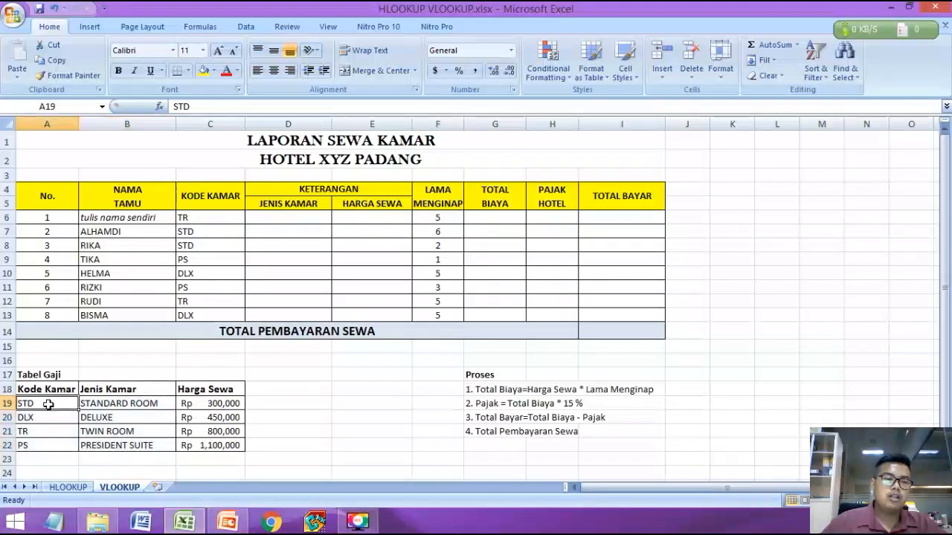
click(263, 244)
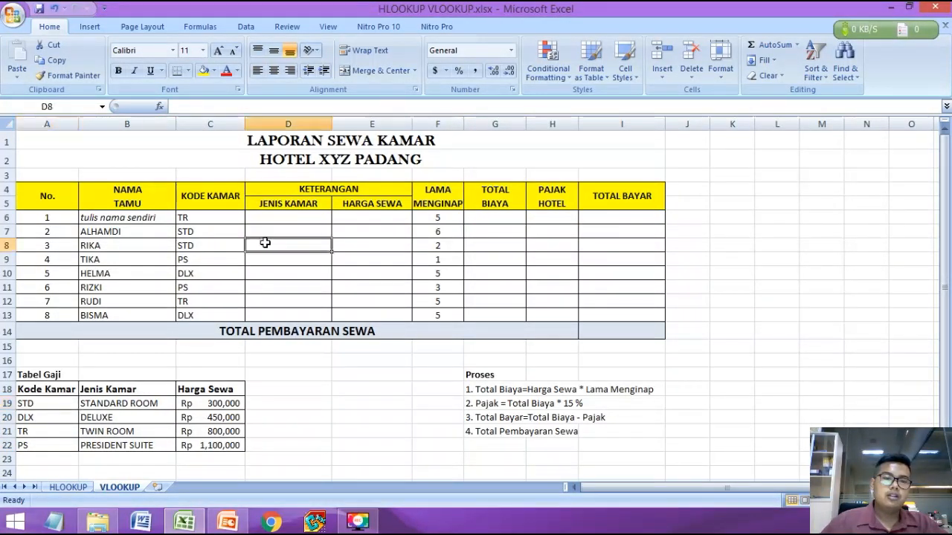
Look up the first guest's JENIS KAMAR in D6 with =VLOOKUP(C6,$A$19:$C$22,2,0)
click(276, 217)
text(=VL)
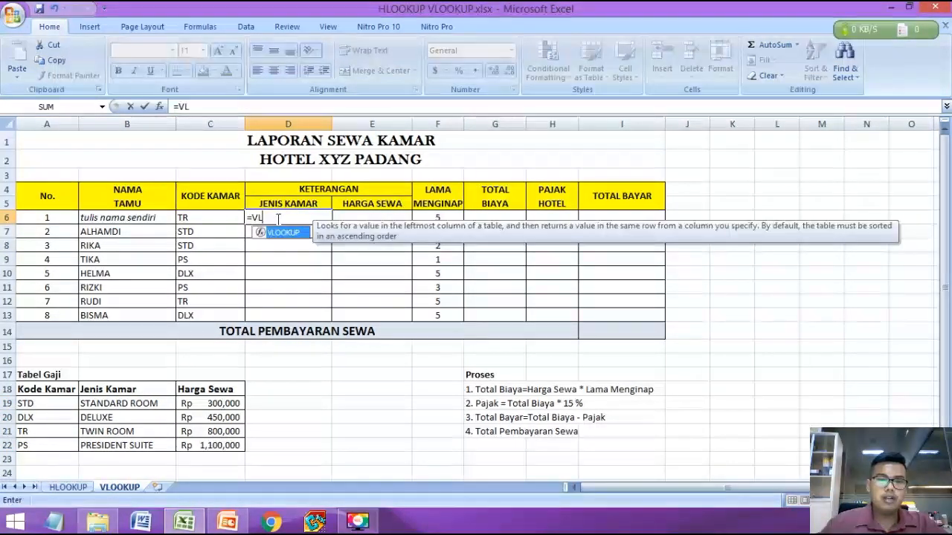
text(OOKUP()
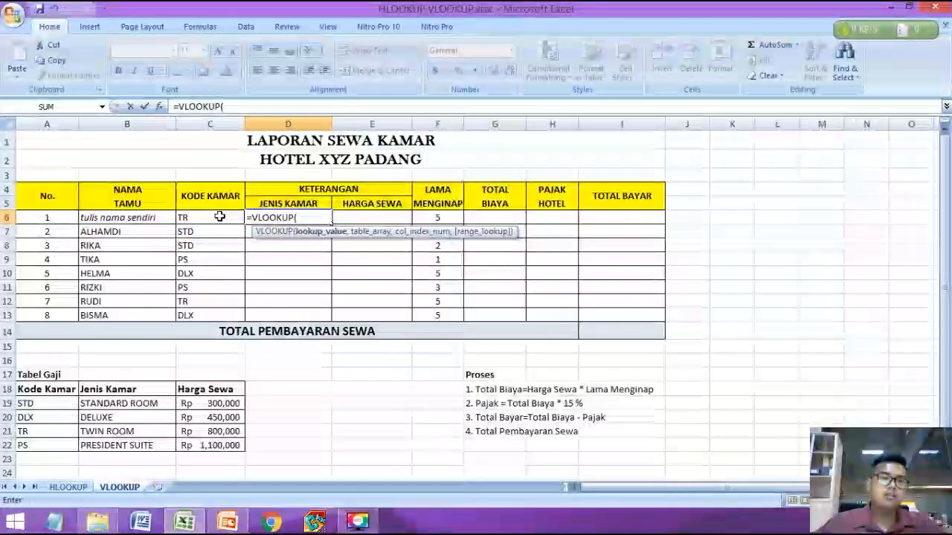
click(198, 220)
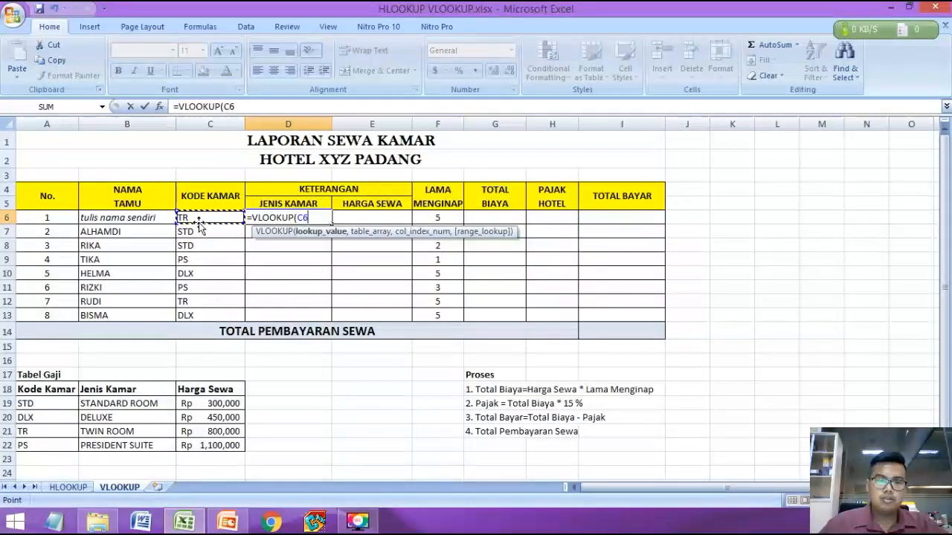
text(,)
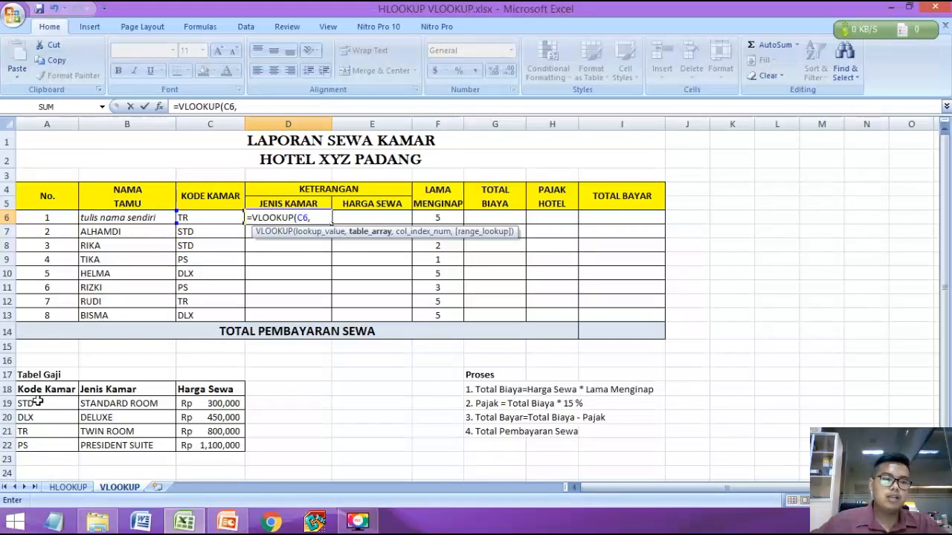
drag(37, 402, 214, 445)
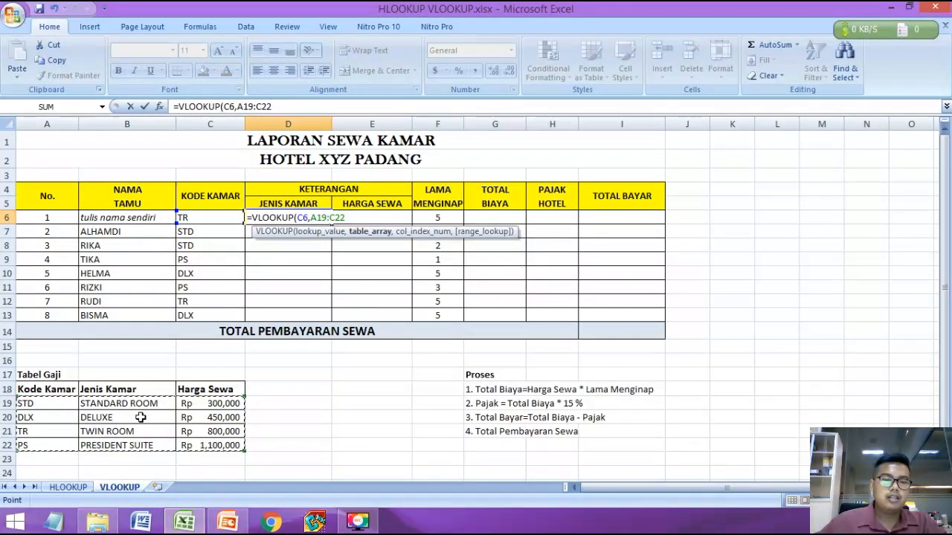
key(F4)
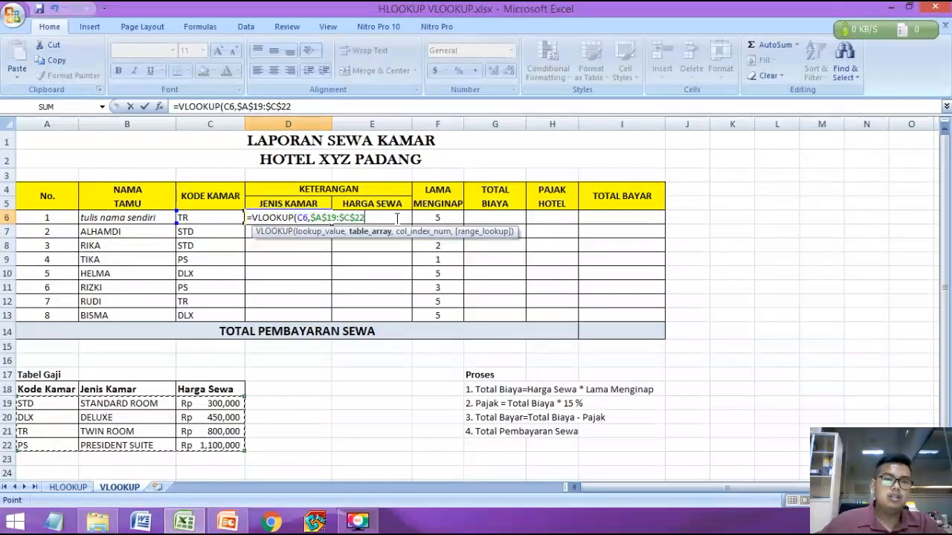
text(,)
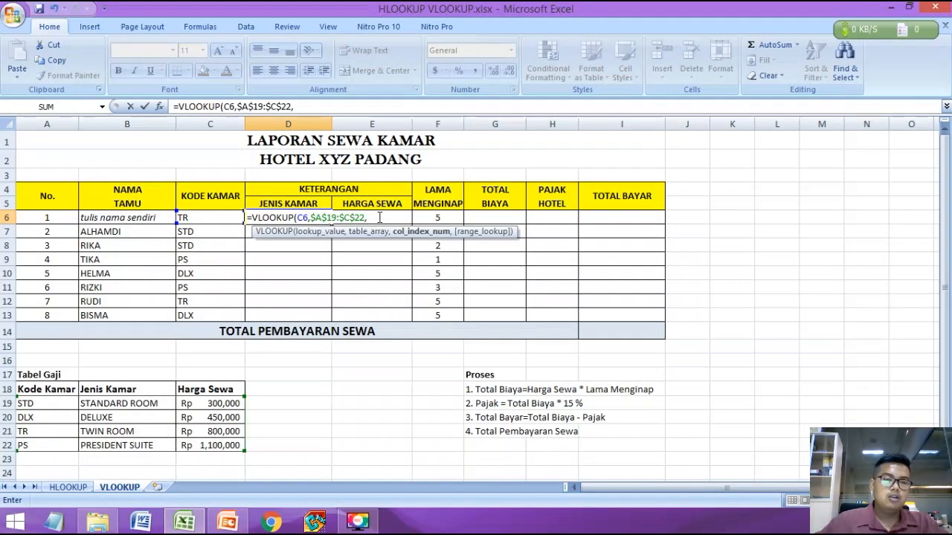
text(2,0)
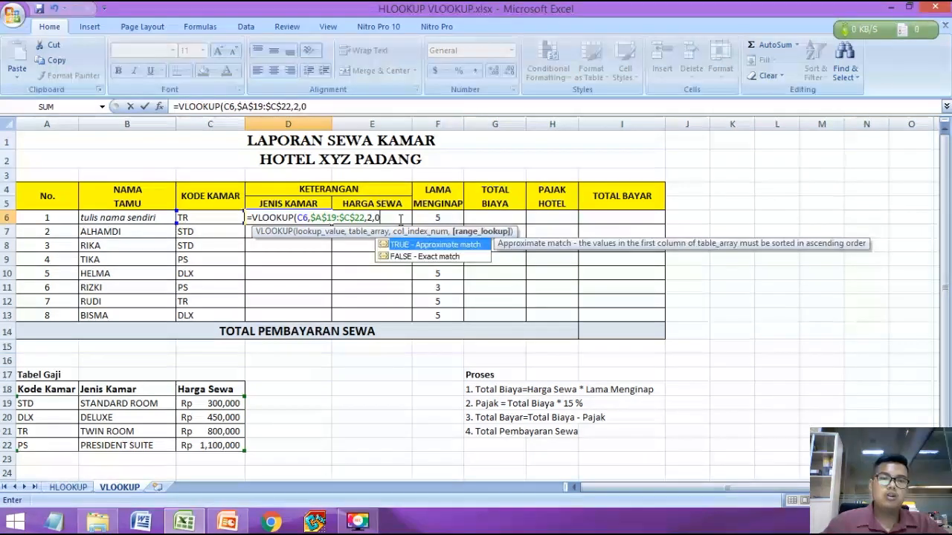
text())
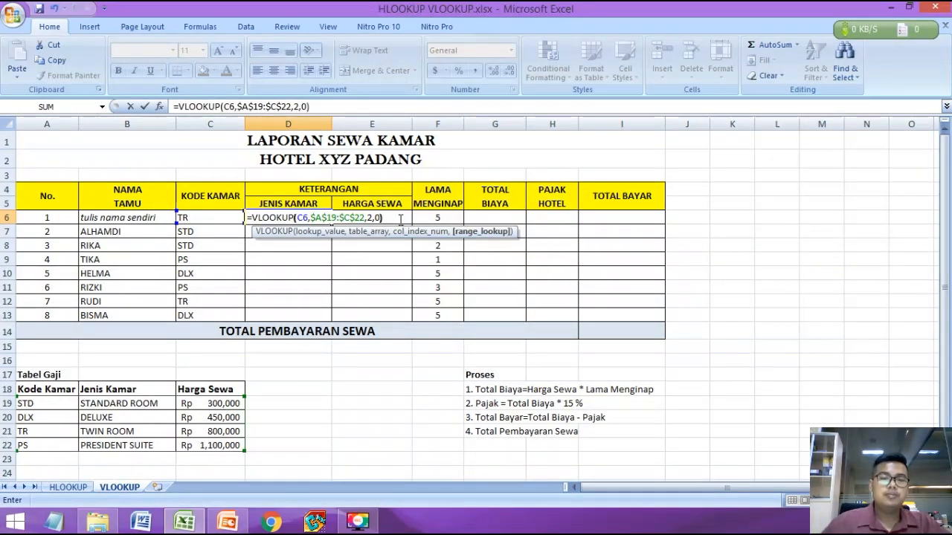
key(Return)
Fill the JENIS KAMAR formula from D6 down to D13 for all guest rows
click(299, 211)
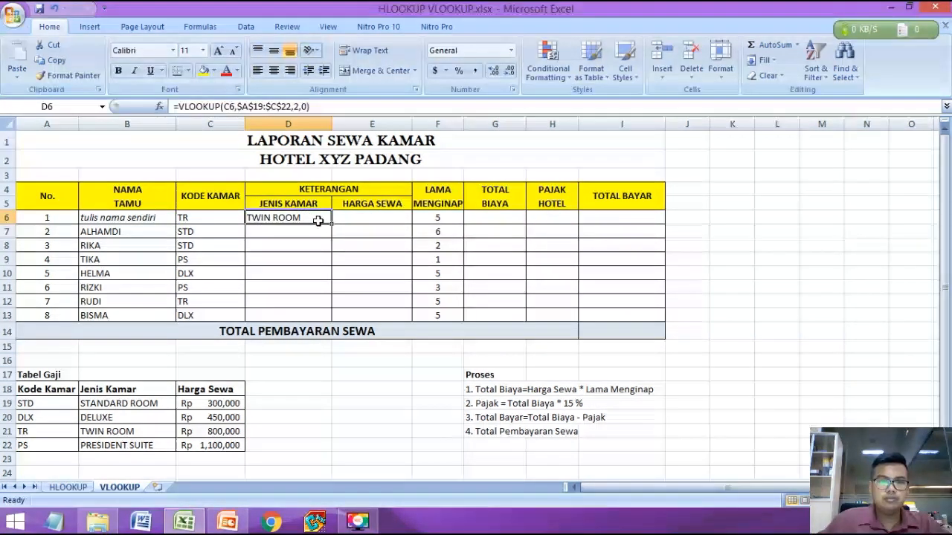
drag(331, 224, 316, 318)
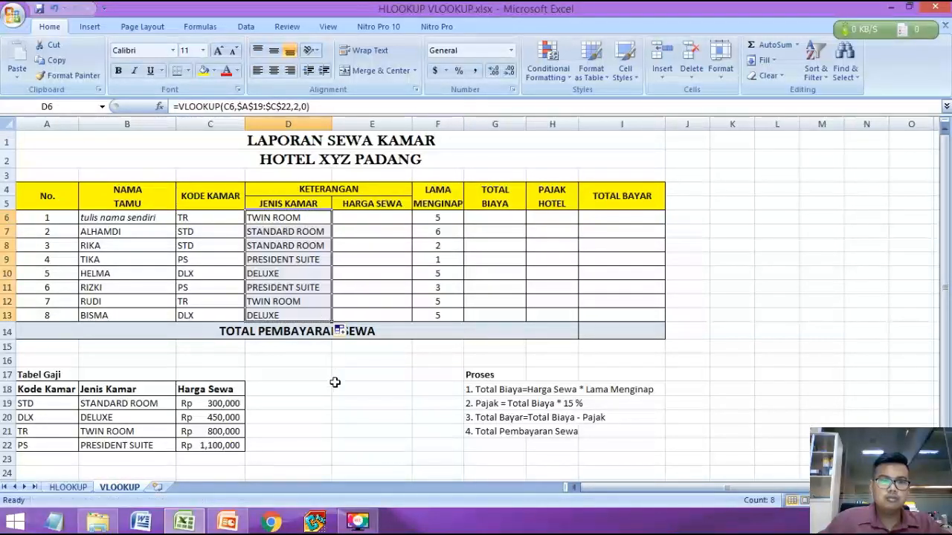
click(334, 384)
Look up the first guest's HARGA SEWA in E6 with =VLOOKUP(C6,$A$19:$C$22,3,0)
click(368, 215)
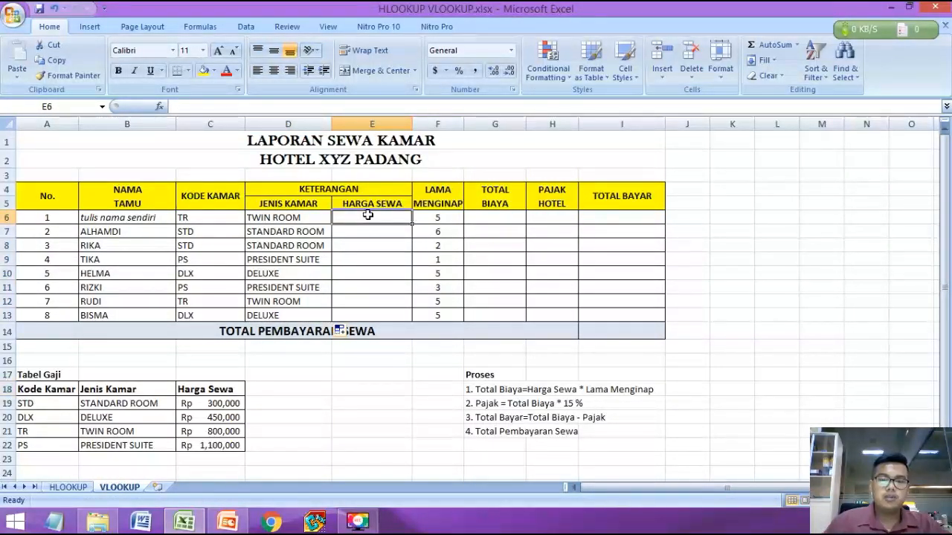
text(=)
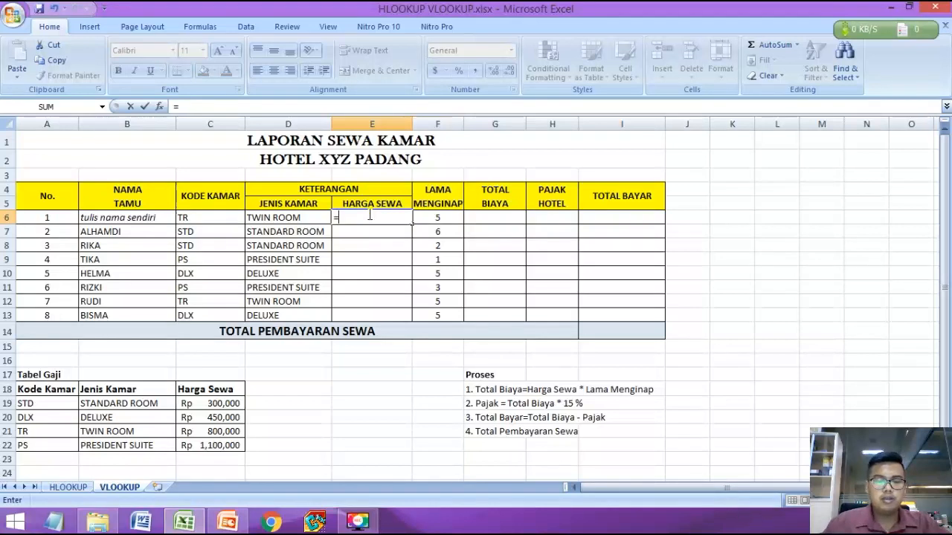
text(VLOOKUP()
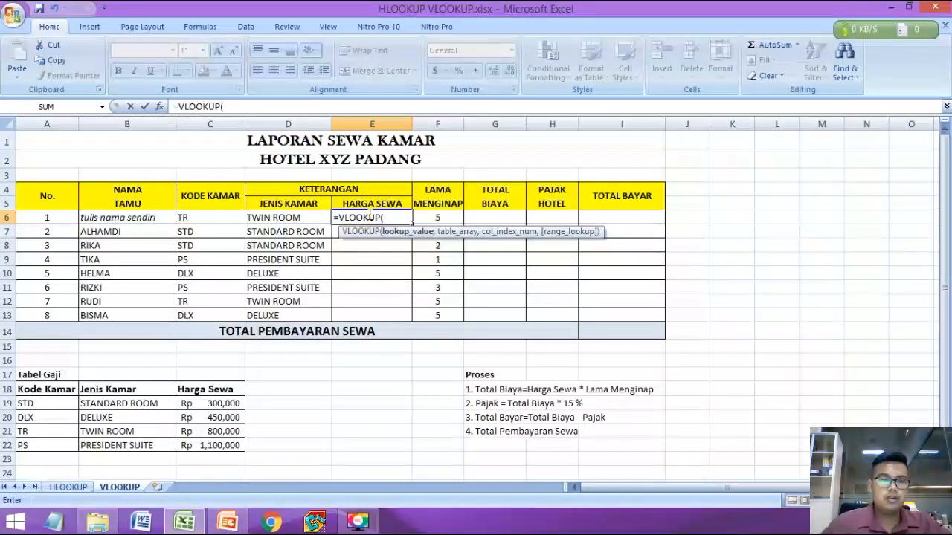
click(217, 214)
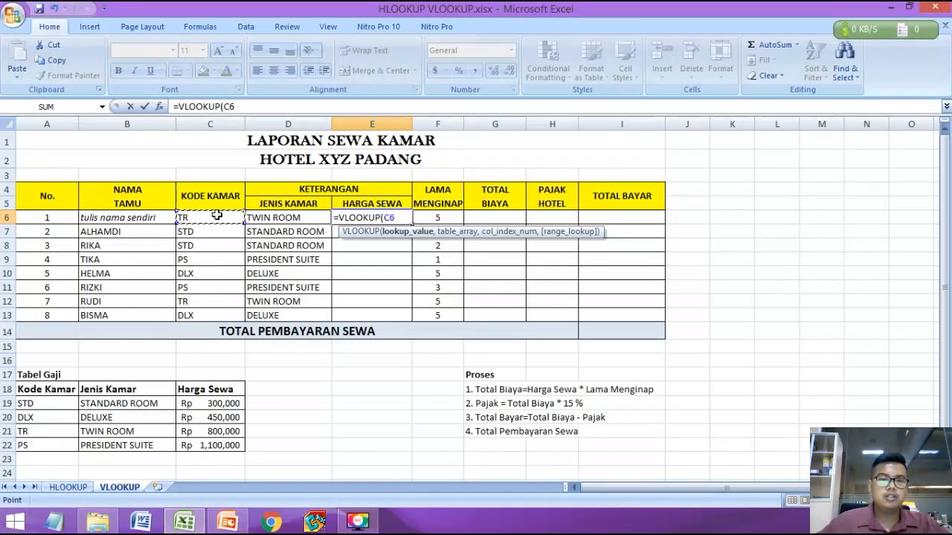
text(,)
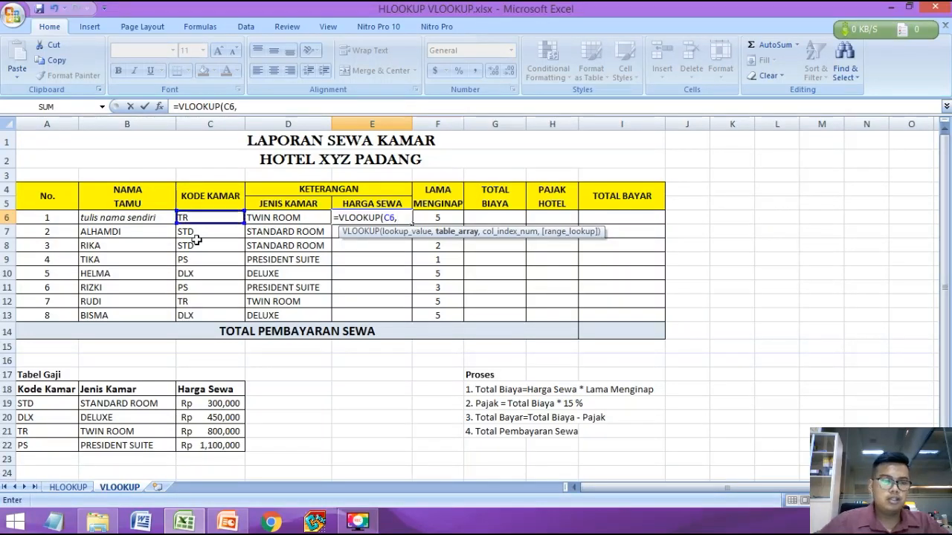
drag(30, 408, 195, 444)
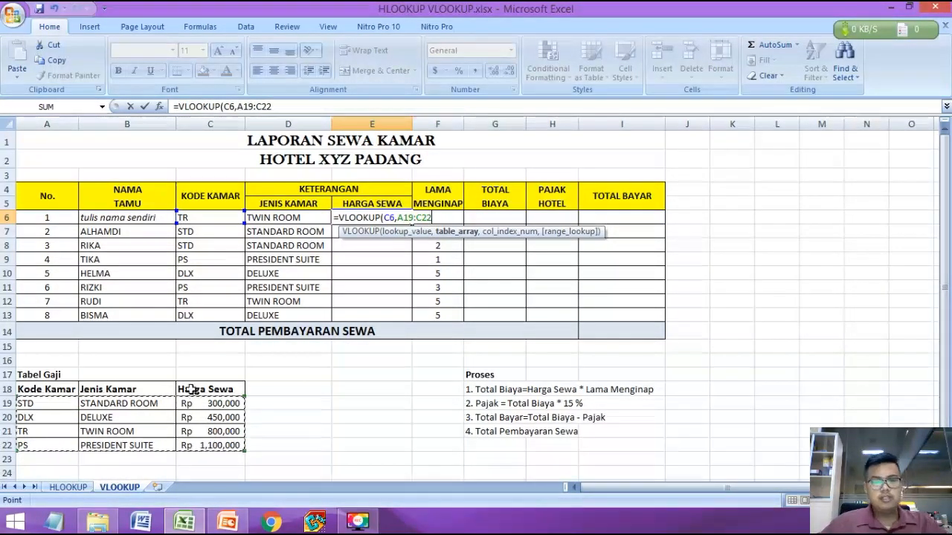
key(F4)
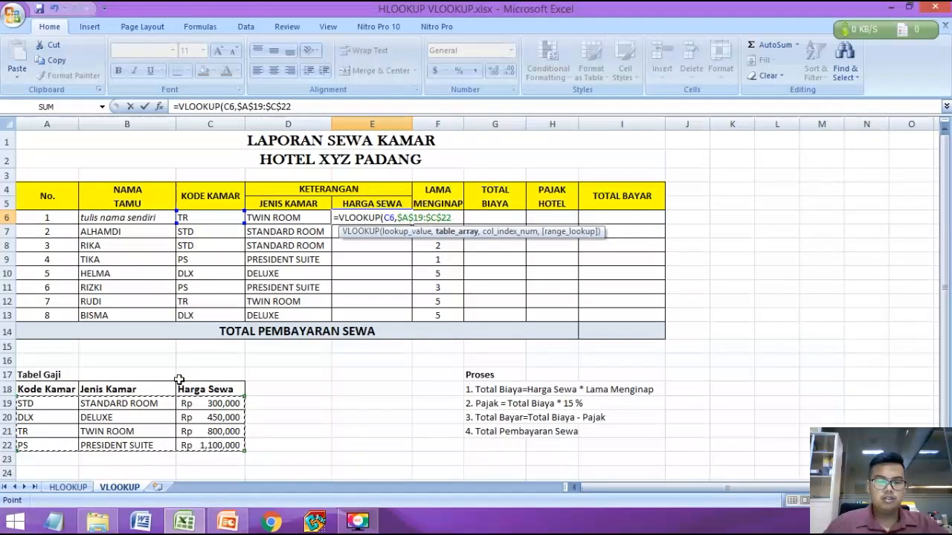
text(,)
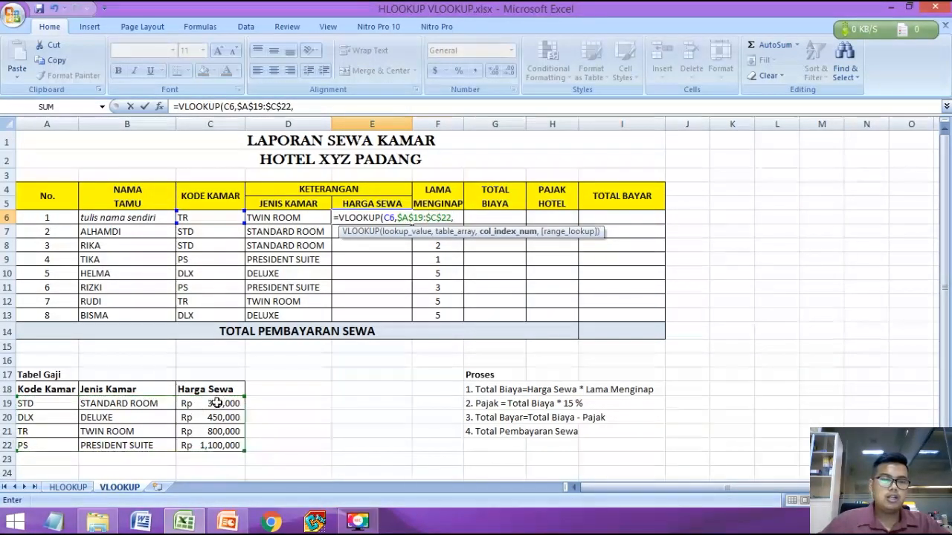
text(3,)
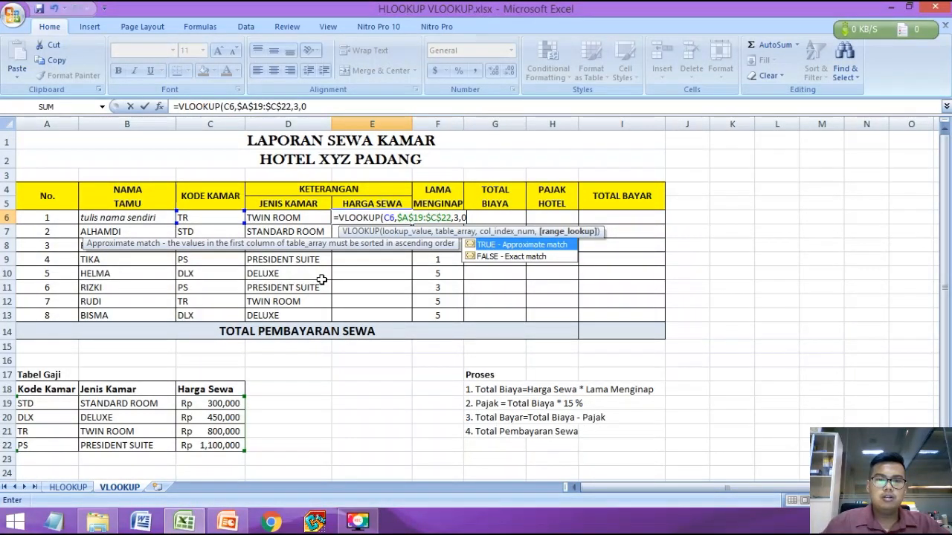
text(0)
key(Return)
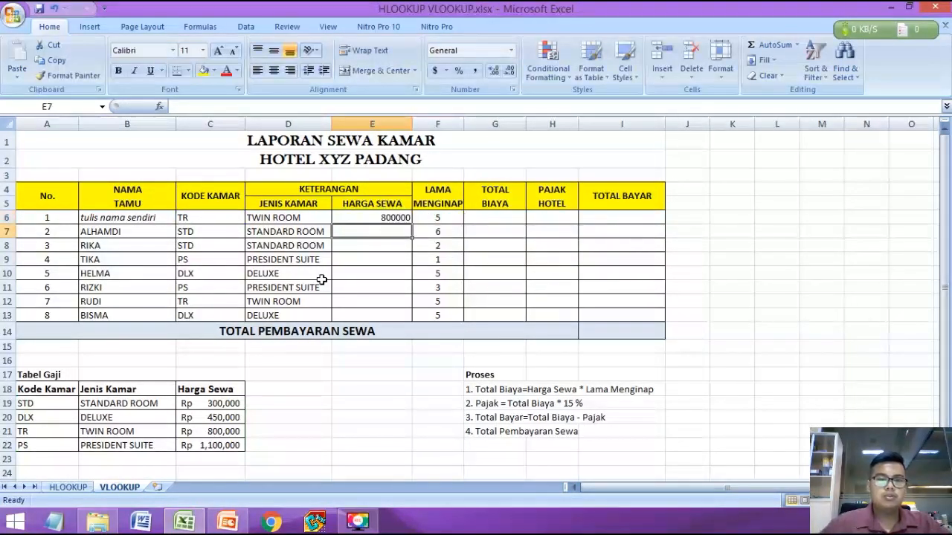
Fill the HARGA SEWA formula from E6 down to E13 and format those cells as Rp currency with two decimals
click(376, 214)
drag(412, 224, 393, 322)
click(369, 219)
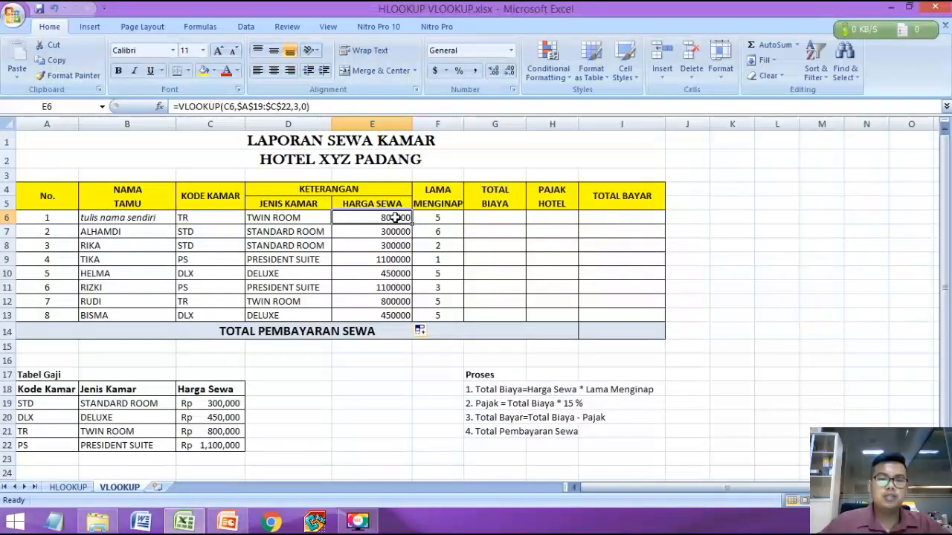
drag(394, 217, 398, 314)
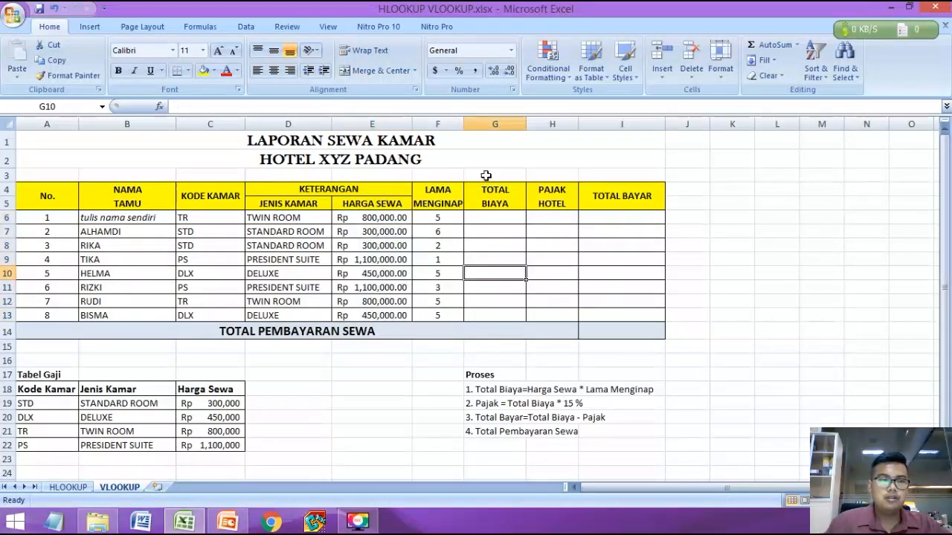
Calculate TOTAL BIAYA in G6 with =E6*F6 and fill the formula down to G13
click(491, 219)
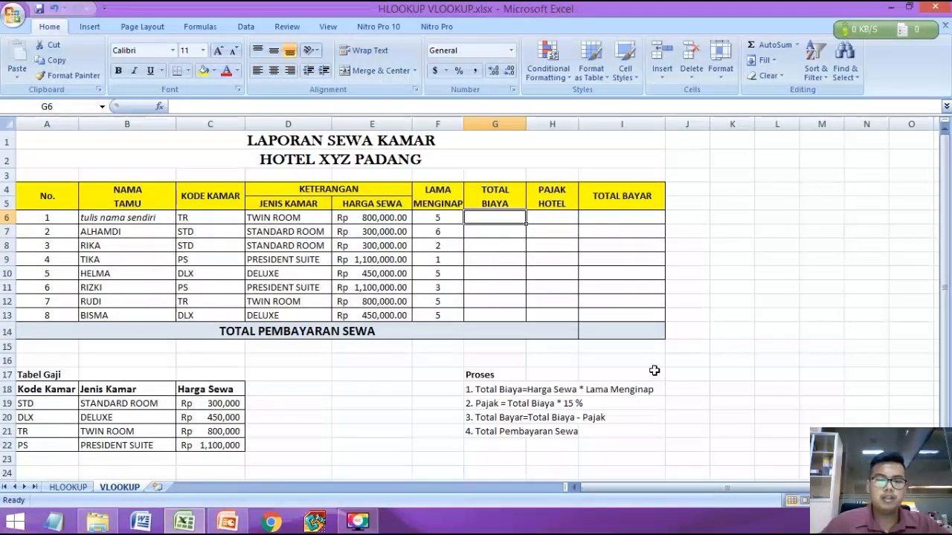
text(=)
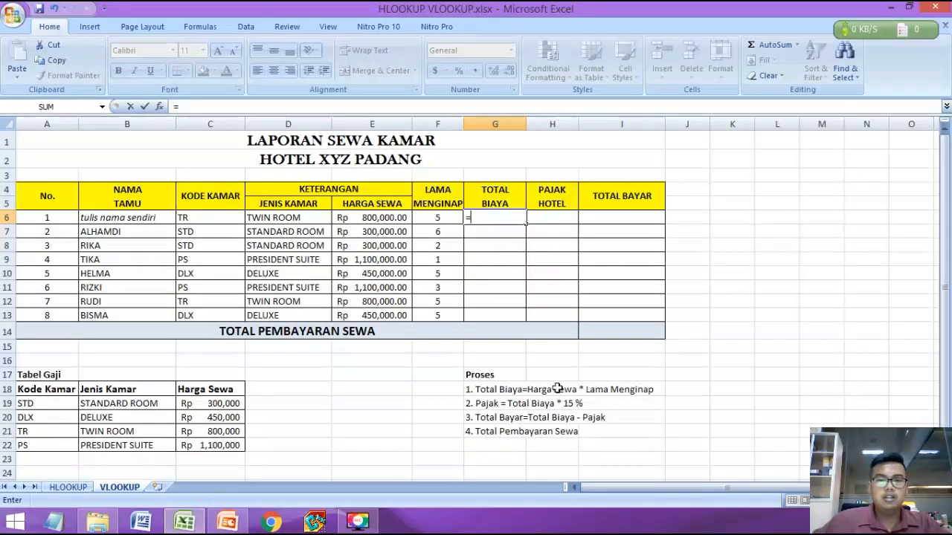
click(379, 217)
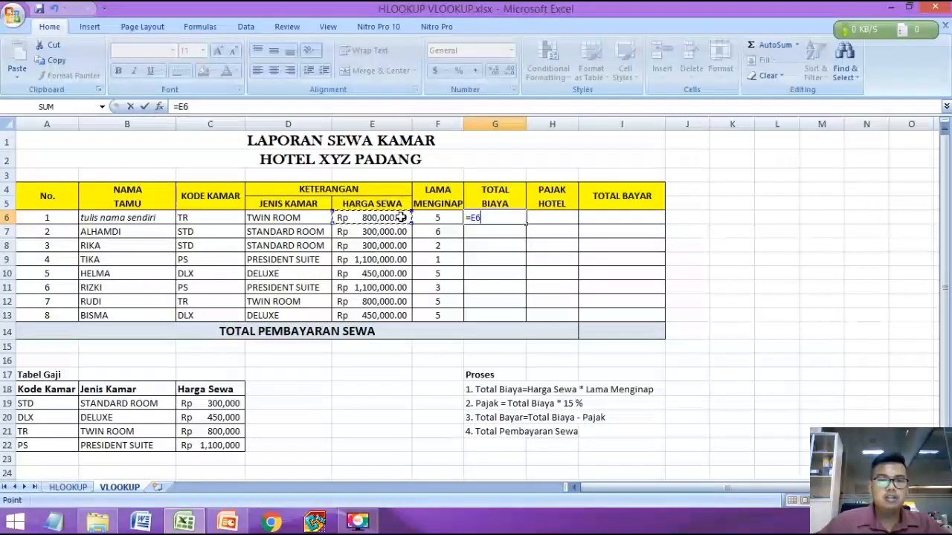
text(*)
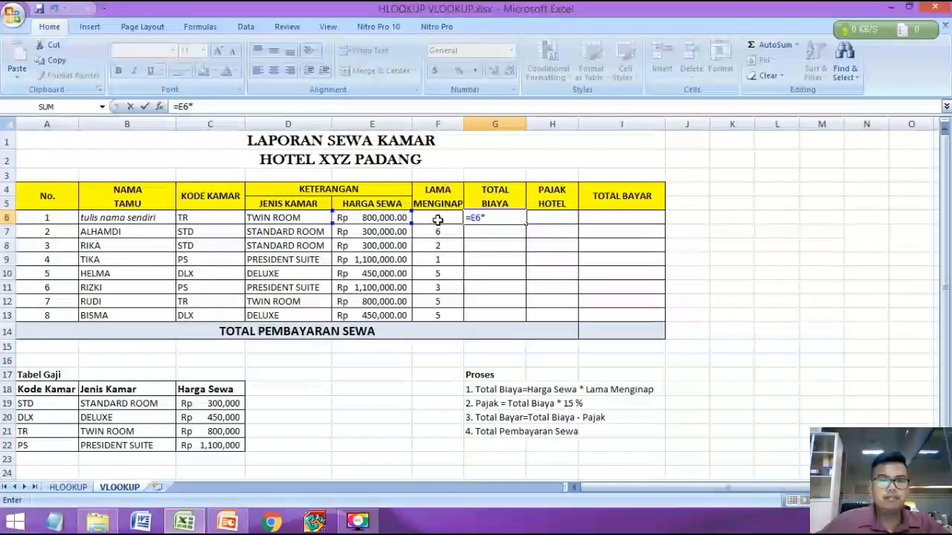
click(433, 217)
key(Return)
click(491, 221)
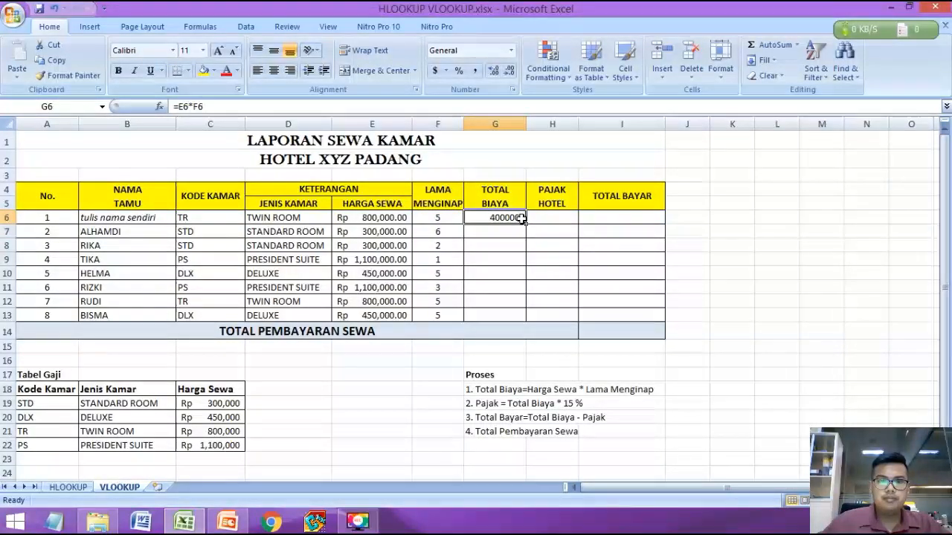
drag(525, 224, 524, 317)
Calculate PAJAK HOTEL in H6 with =G6*15% and fill the formula down to H13
click(547, 255)
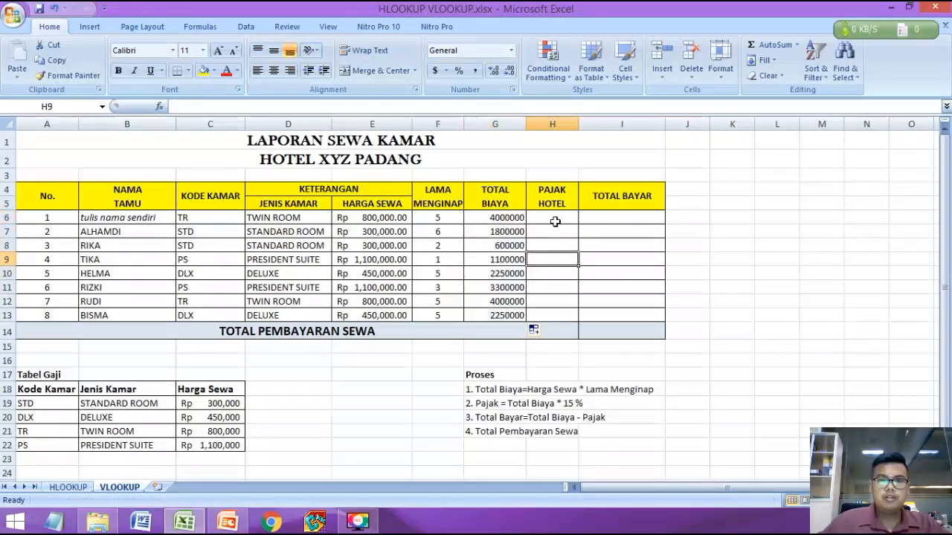
click(556, 221)
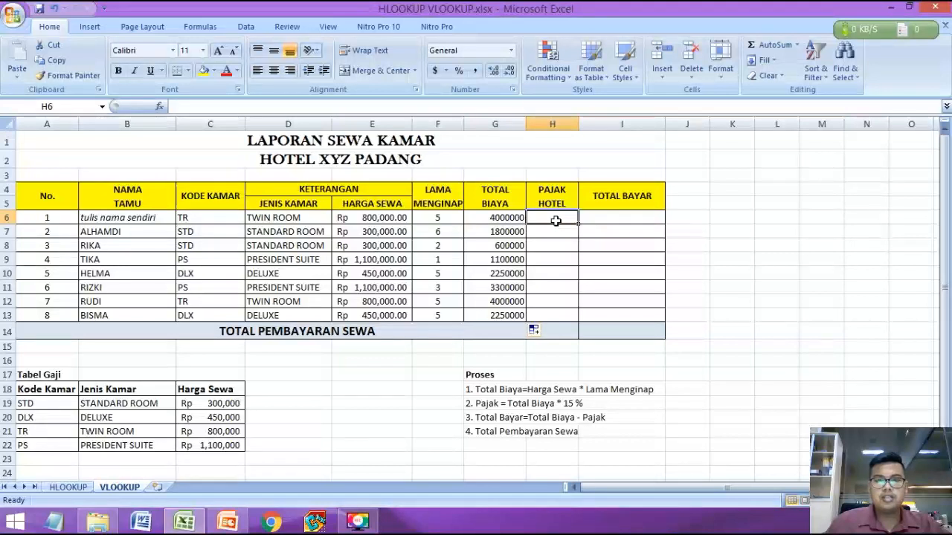
text(=)
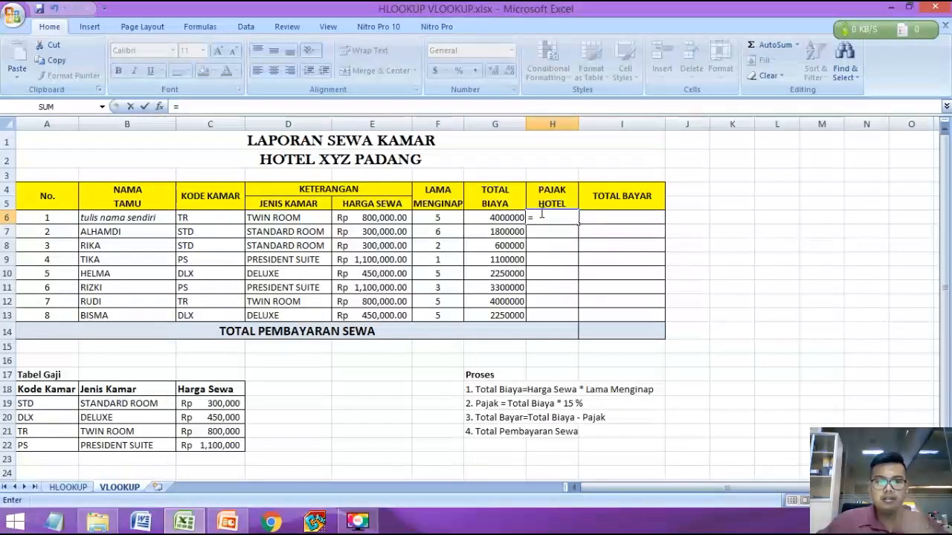
click(494, 217)
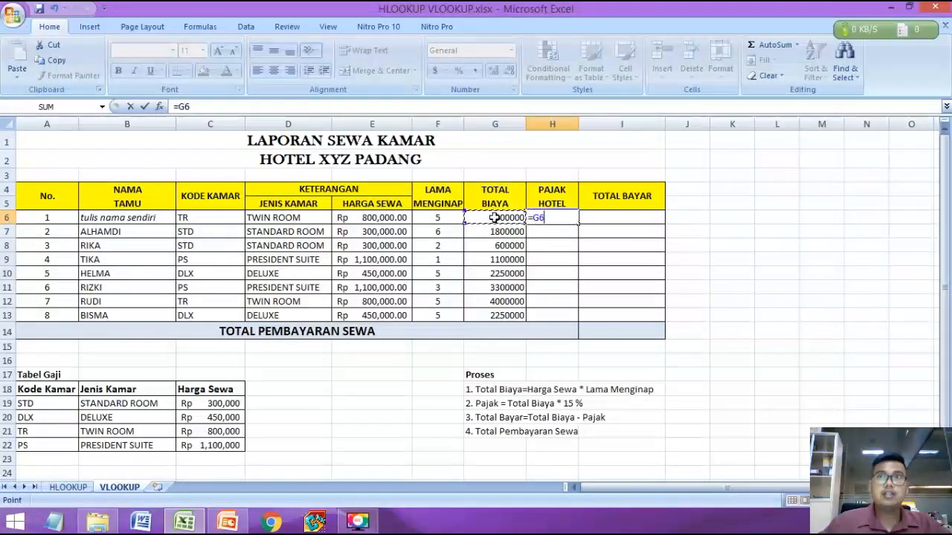
text(*15%)
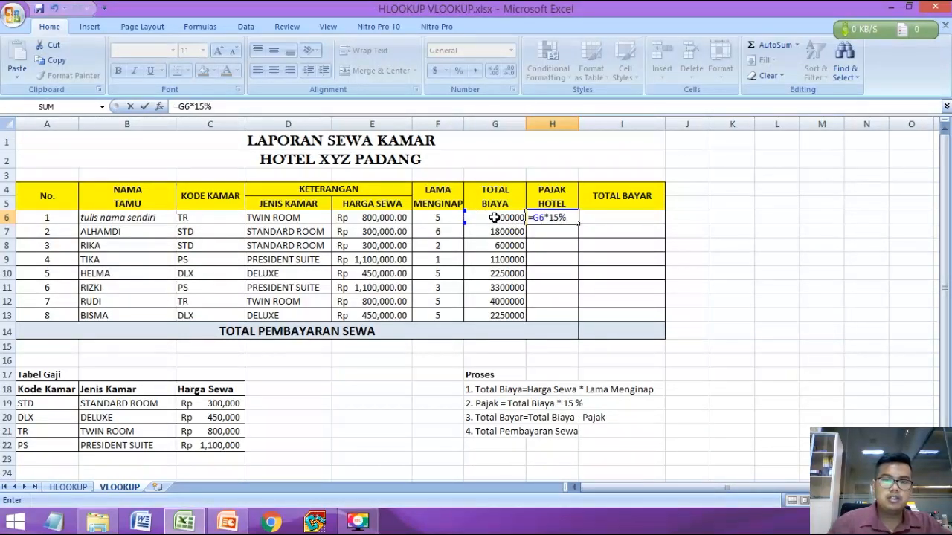
key(Return)
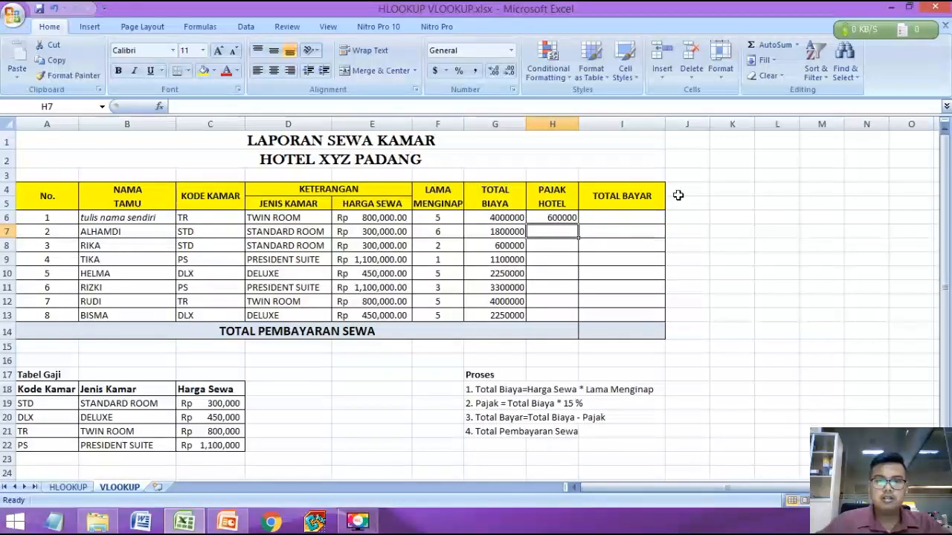
click(569, 219)
drag(580, 223, 579, 320)
Calculate TOTAL BAYAR in I6 with =G6-H6 and fill the formula down to I13
click(611, 220)
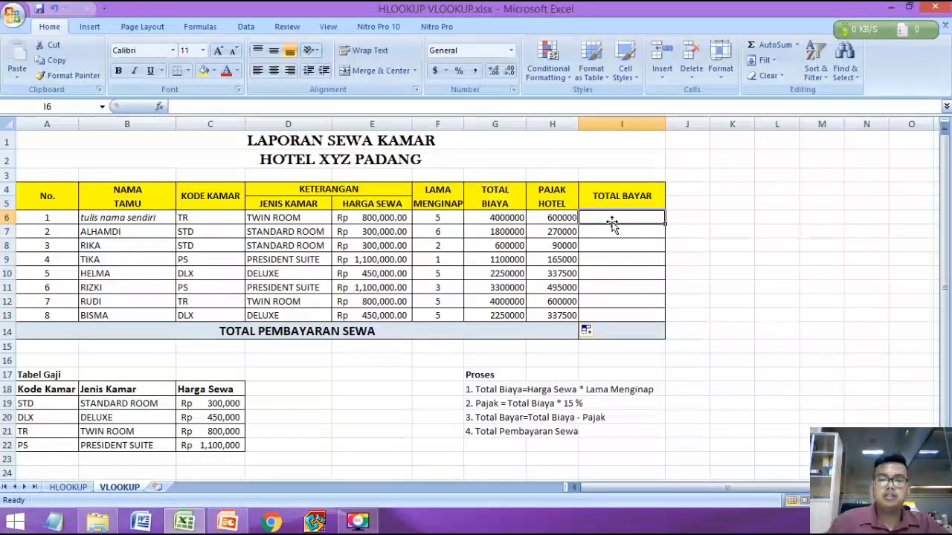
text(=)
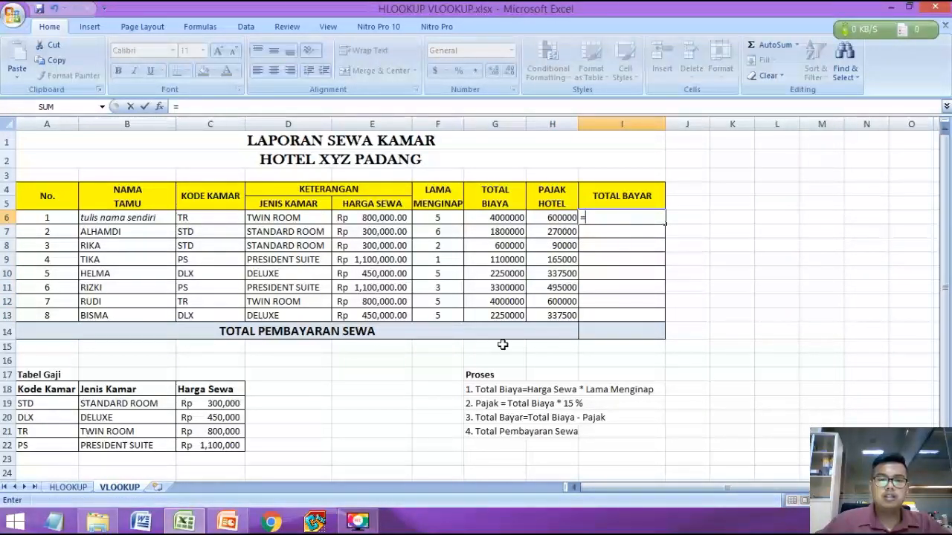
click(492, 220)
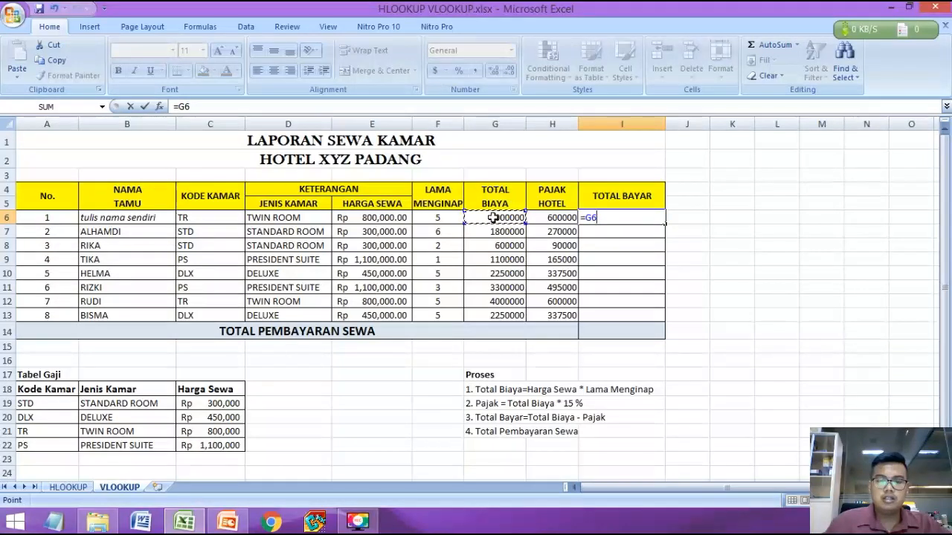
text(-)
click(549, 217)
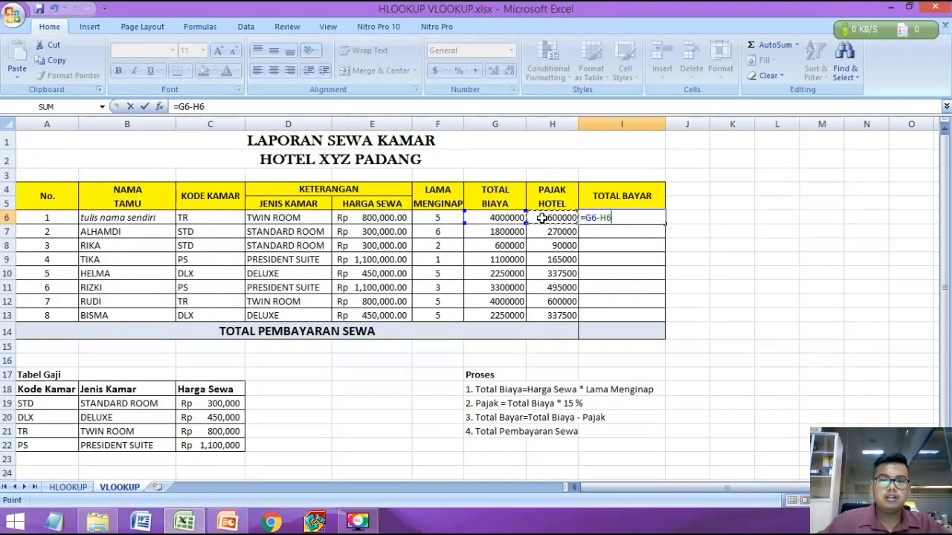
key(Return)
click(639, 219)
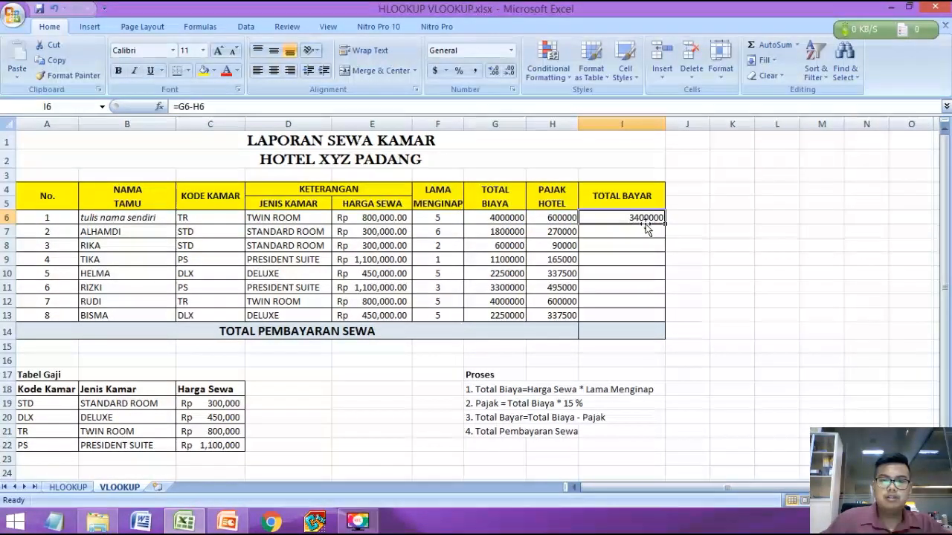
drag(665, 223, 648, 319)
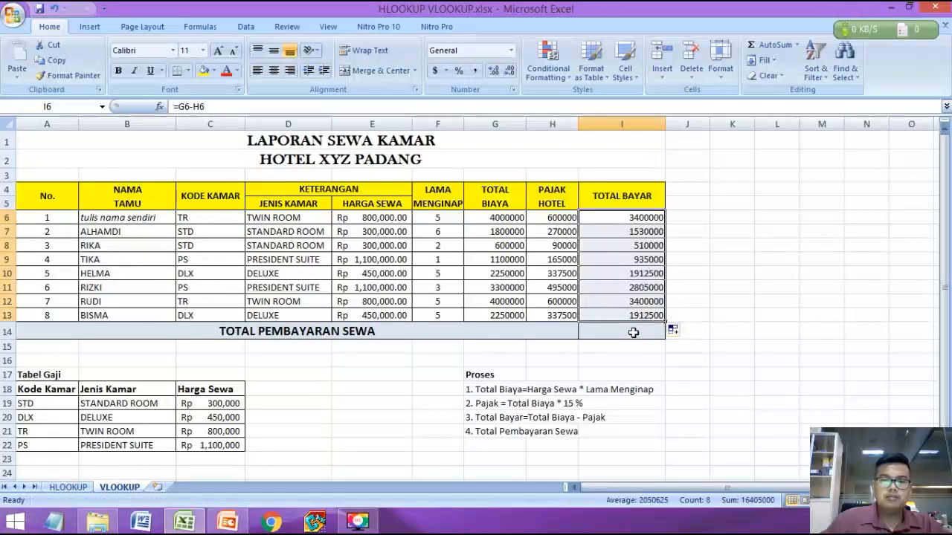
Compute TOTAL PEMBAYARAN SEWA in I14 with =SUM(I6:I13) and format the amounts in G6:I14 as Rp currency with two decimals
click(632, 332)
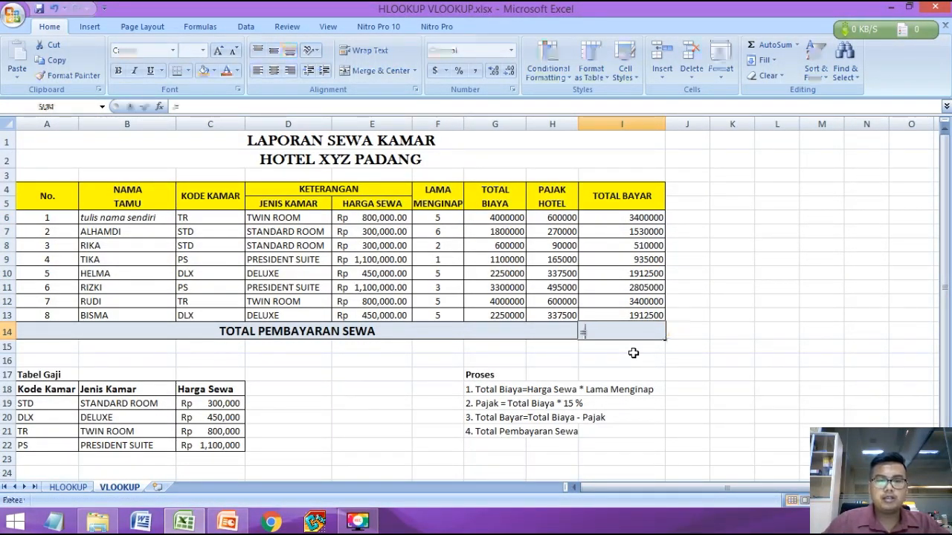
text(=SUM()
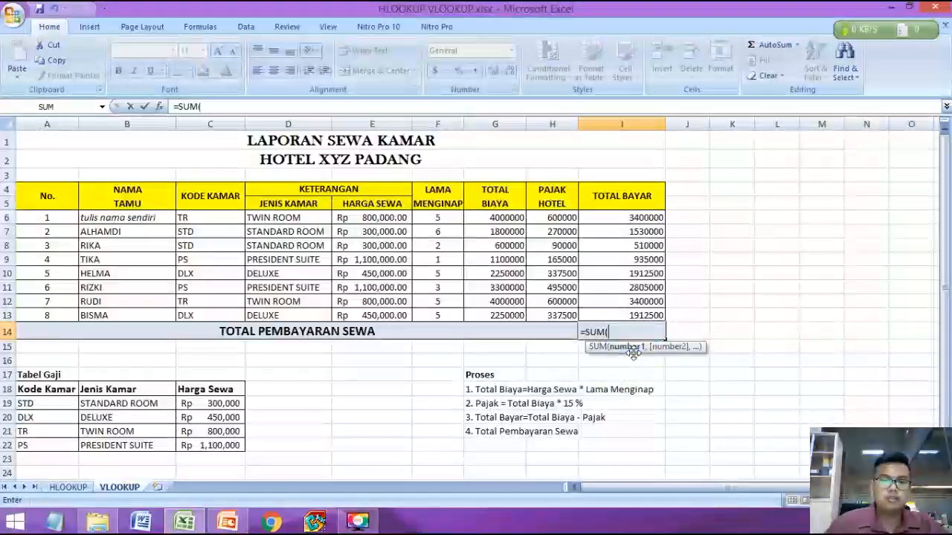
drag(621, 224, 609, 315)
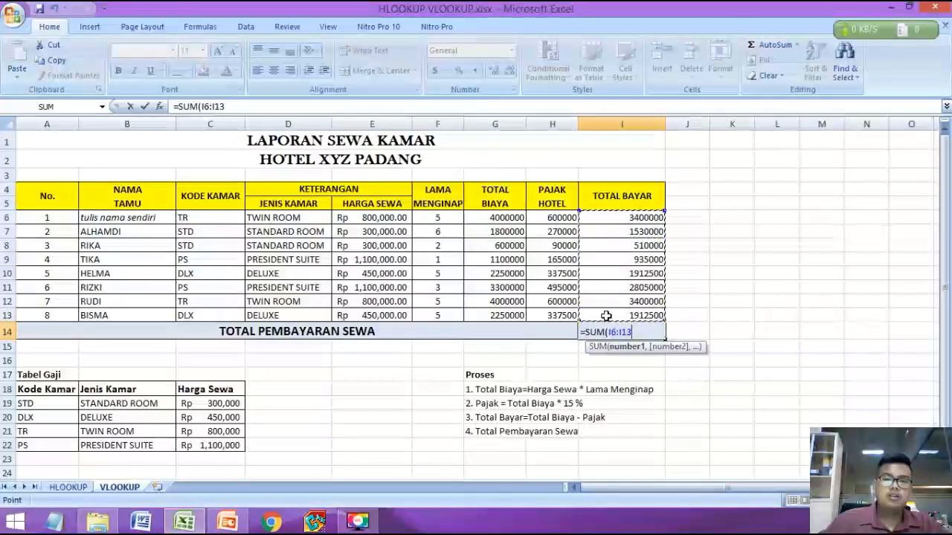
key(Return)
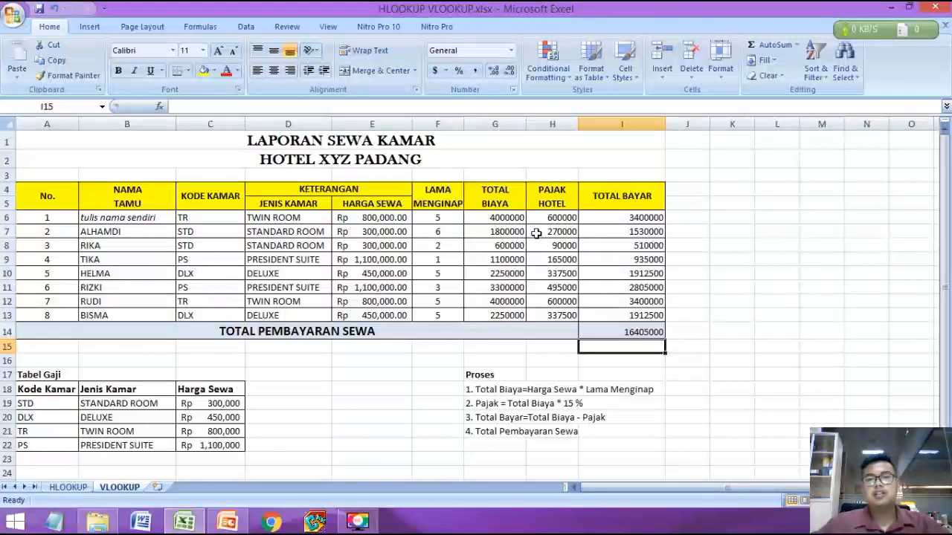
click(515, 224)
drag(515, 224, 618, 314)
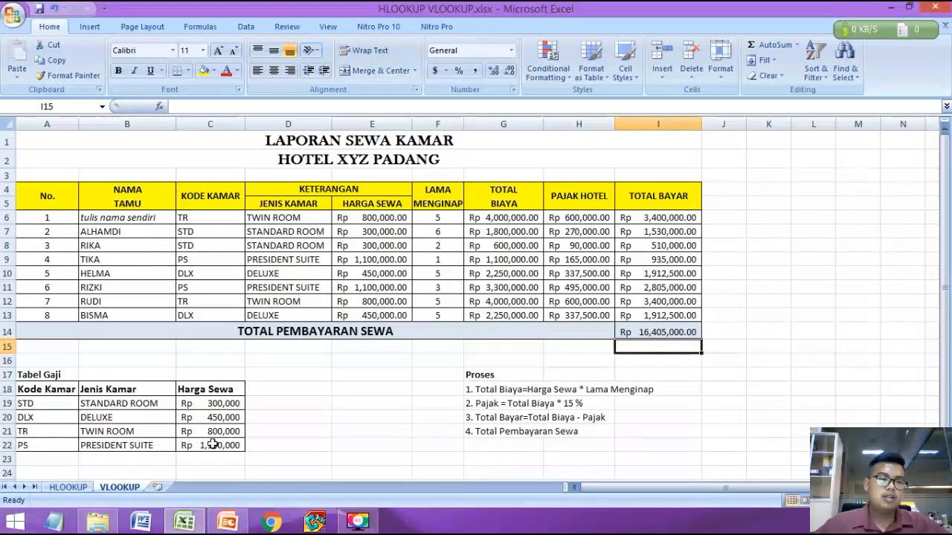
Compare the vertical Tabel Gaji range A19:C22 on the VLOOKUP sheet with the horizontal range B18:E20 on the HLOOKUP sheet
drag(210, 445, 37, 403)
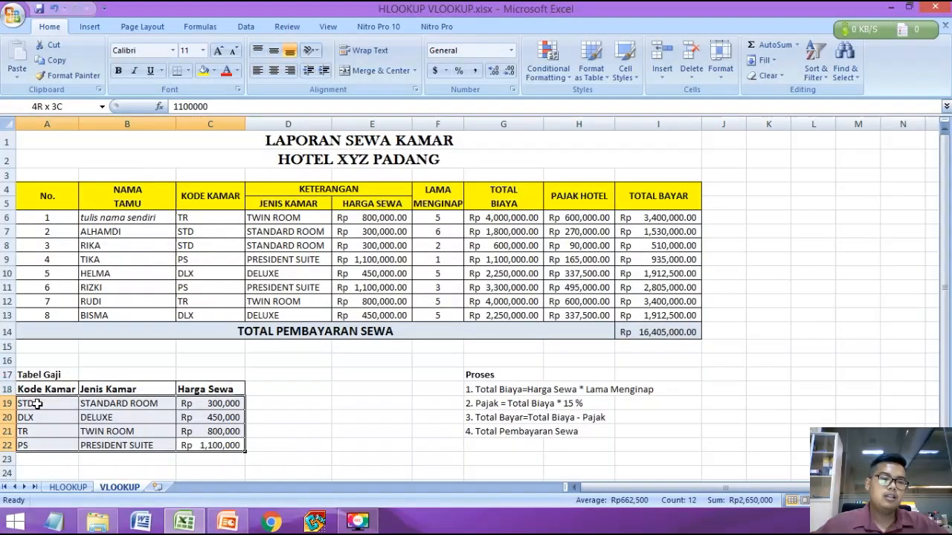
click(67, 487)
click(95, 415)
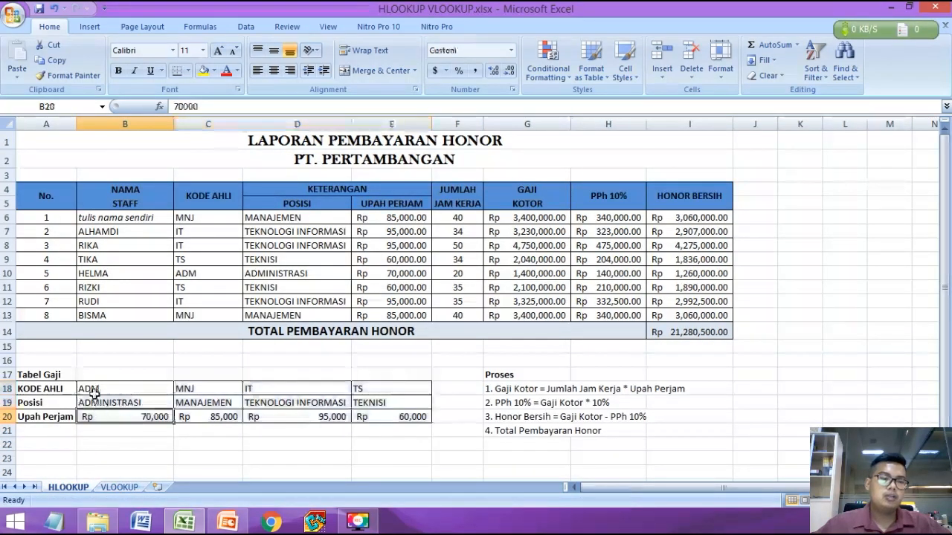
drag(95, 392, 395, 414)
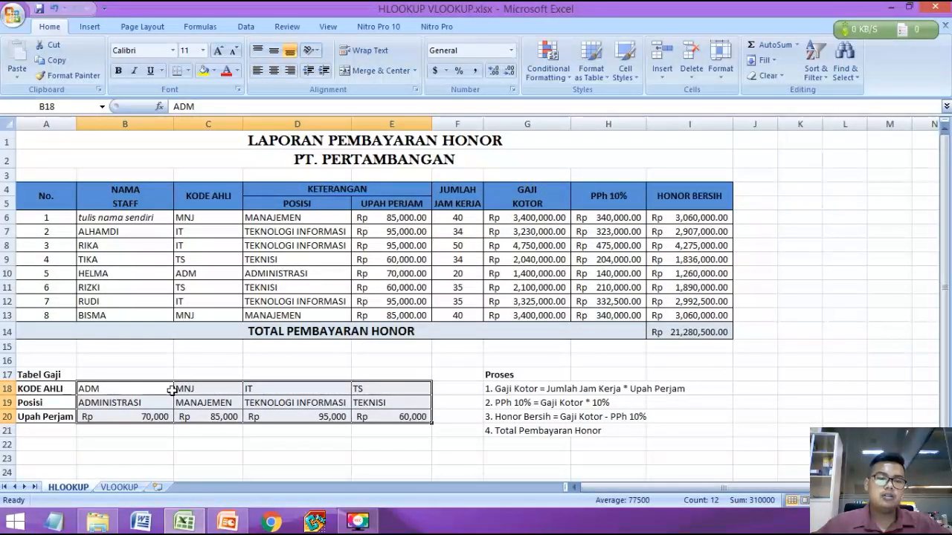
click(118, 487)
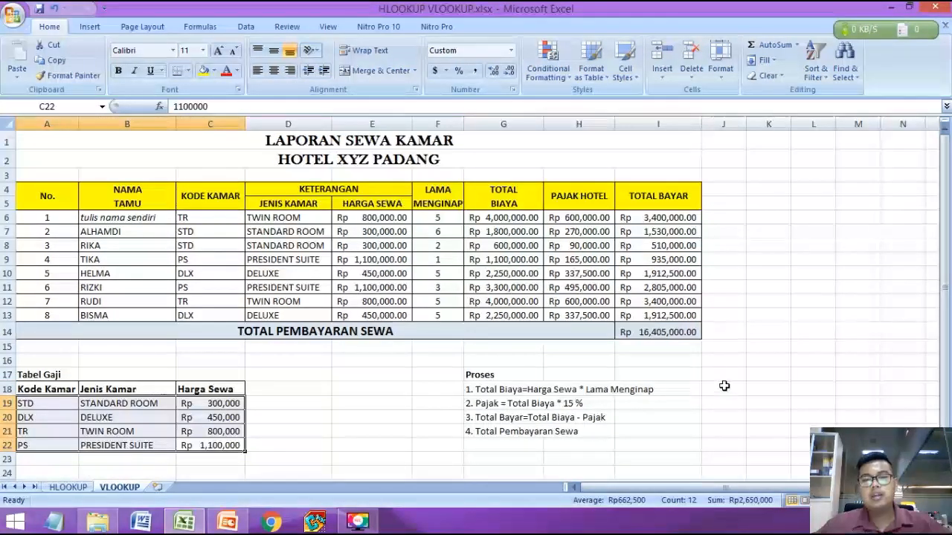
click(725, 387)
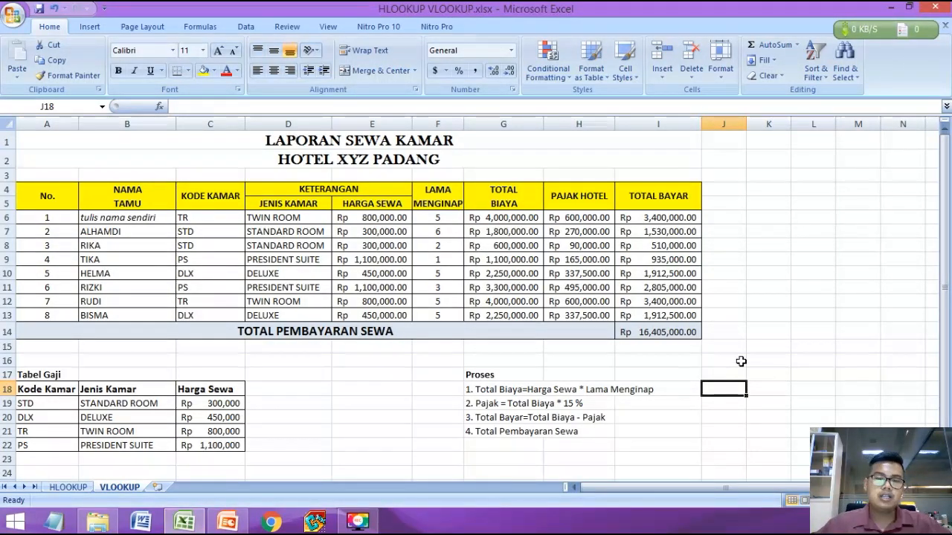
click(740, 361)
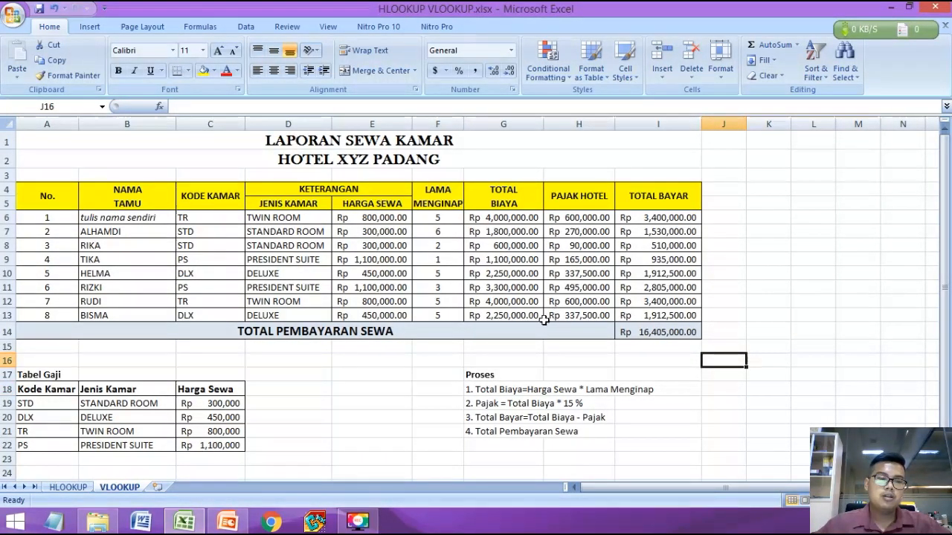